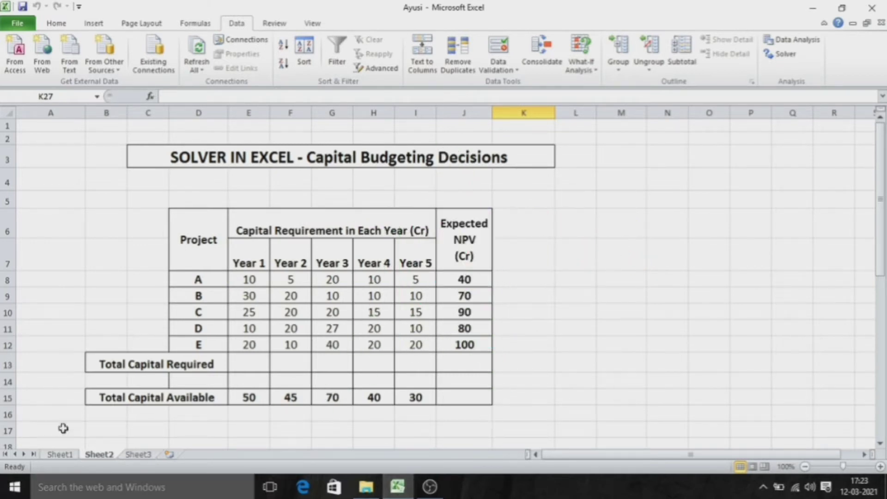
Review the list of projects, the yearly capital requirement heading, and project A's capital needs and expected NPV.
drag(218, 279, 210, 346)
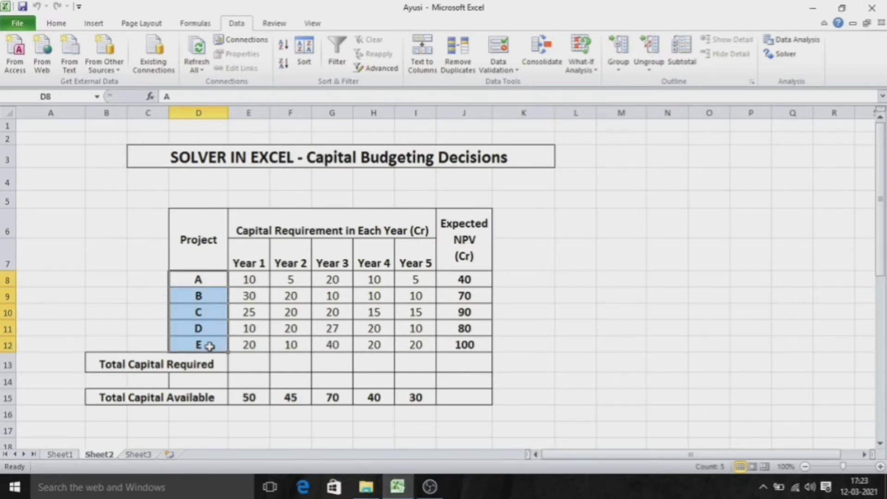
click(267, 226)
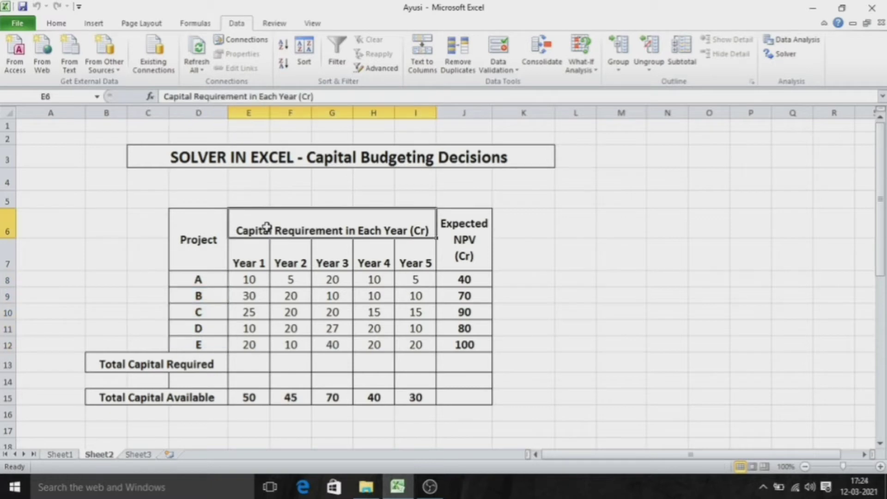
click(250, 282)
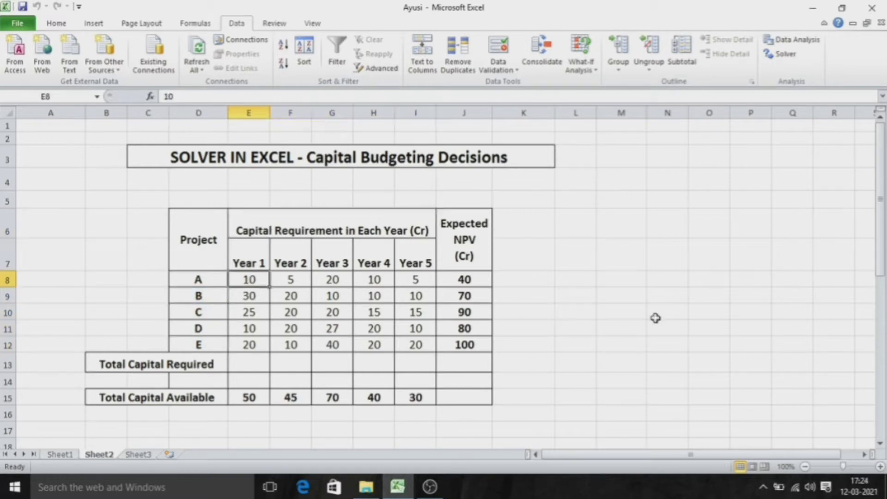
key(Left)
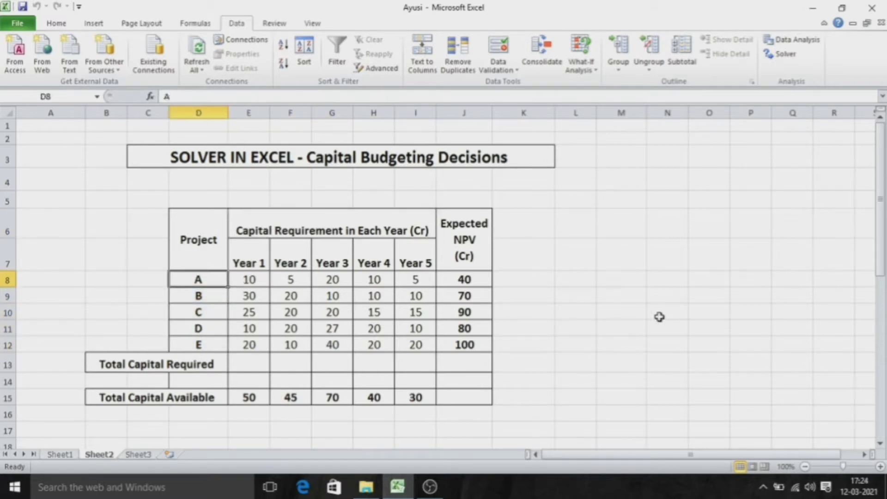
key(shift+Right)
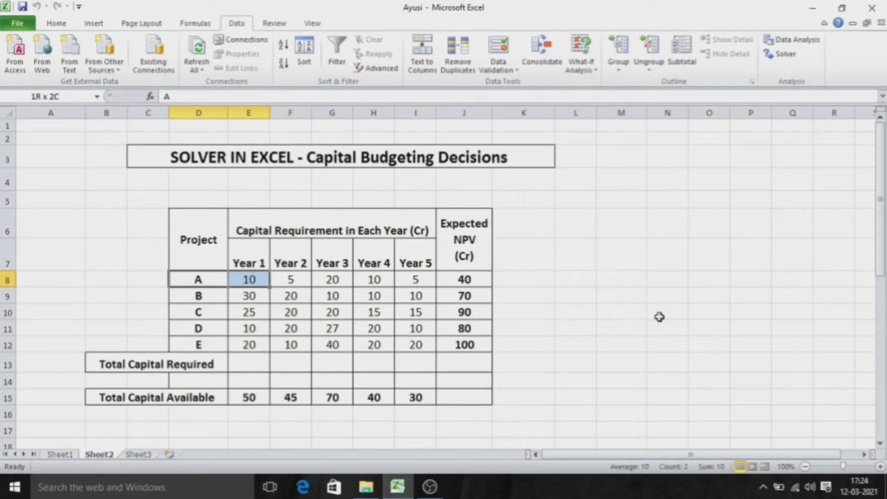
key(shift+Right)
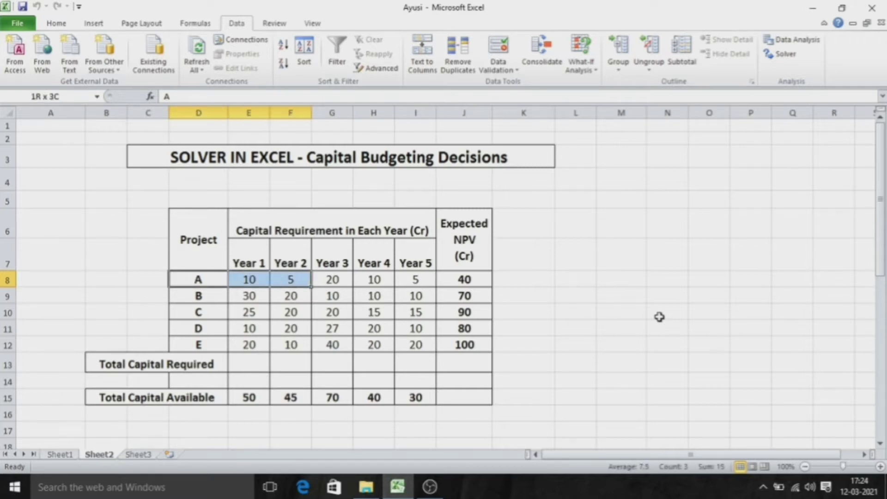
key(shift+Right)
key(shift+Right)
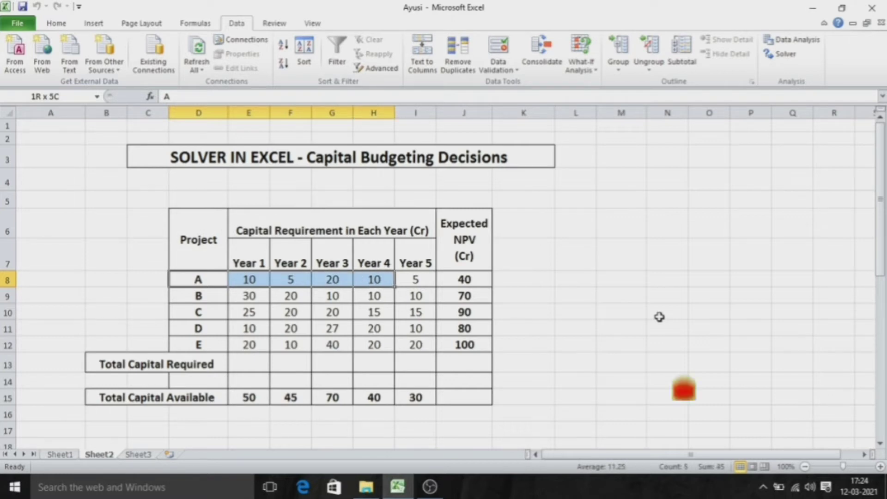
key(shift+Right)
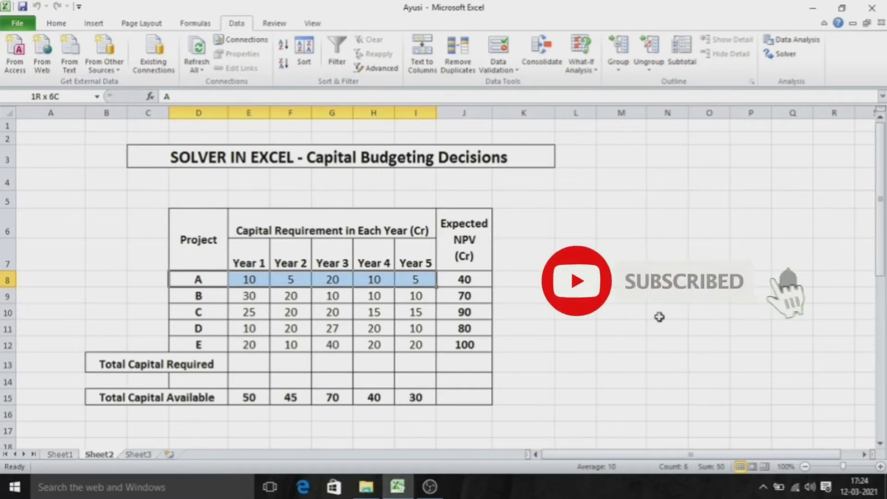
key(shift+Right)
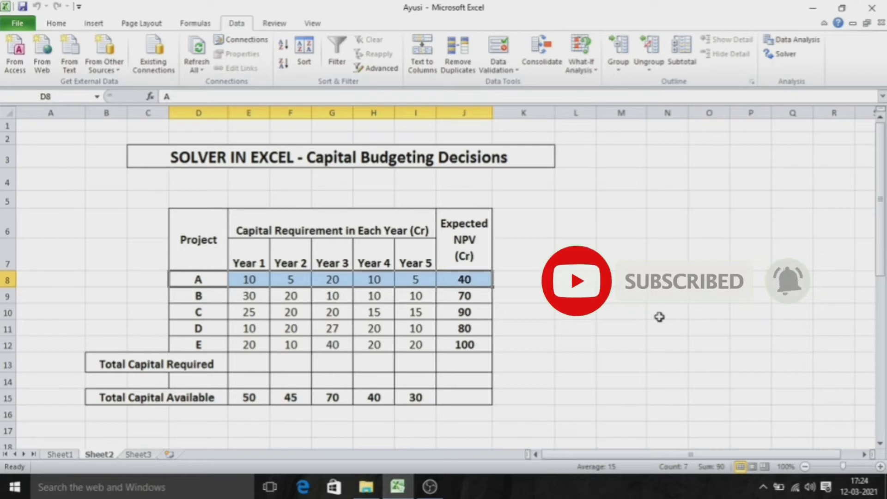
Examine project B's capital requirements for Years 1 to 5 and its expected NPV.
click(220, 298)
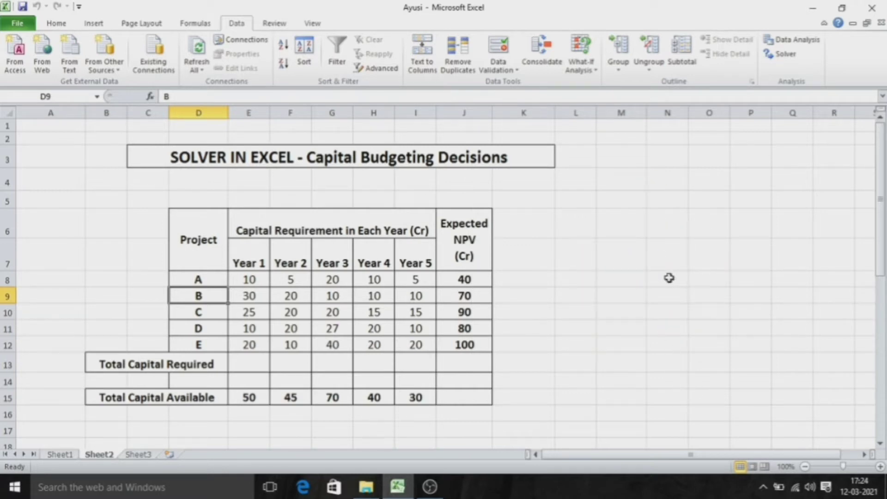
key(shift+Right)
key(shift+Right)
key(shift+Right)
key(shift+Right)
key(shift+Right)
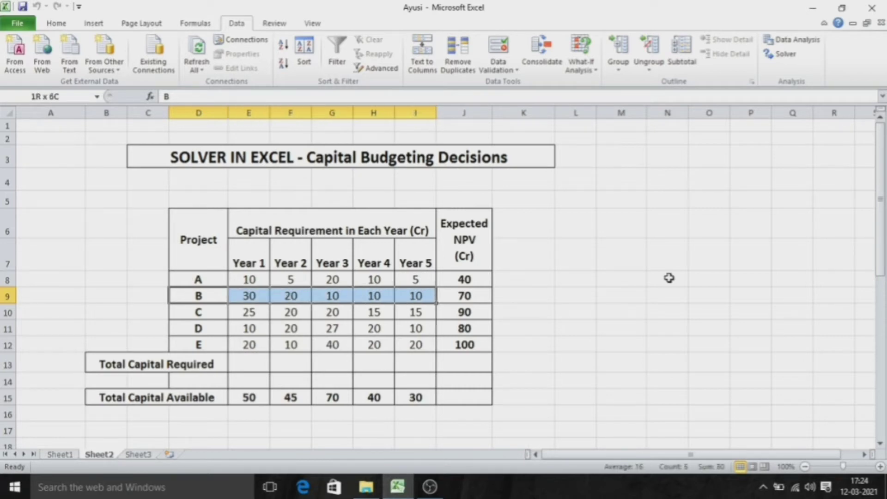
key(shift+Right)
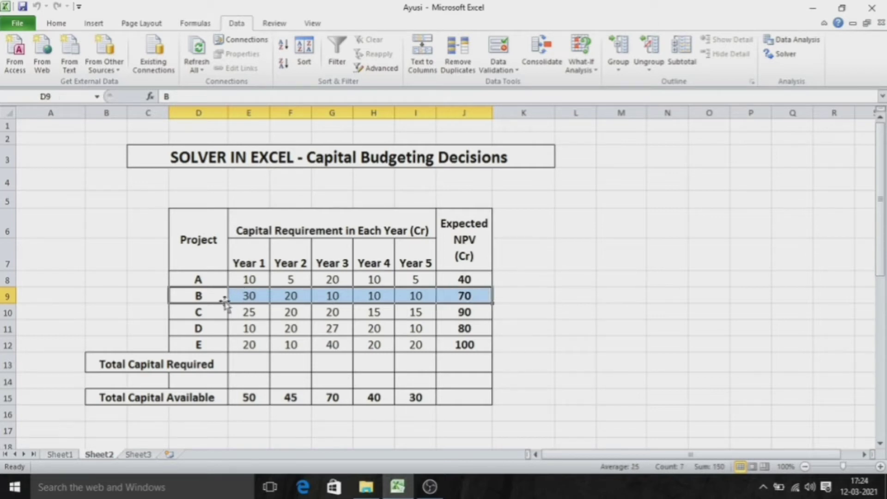
Examine project C's capital requirements for Years 1 to 5 and its expected NPV.
click(214, 311)
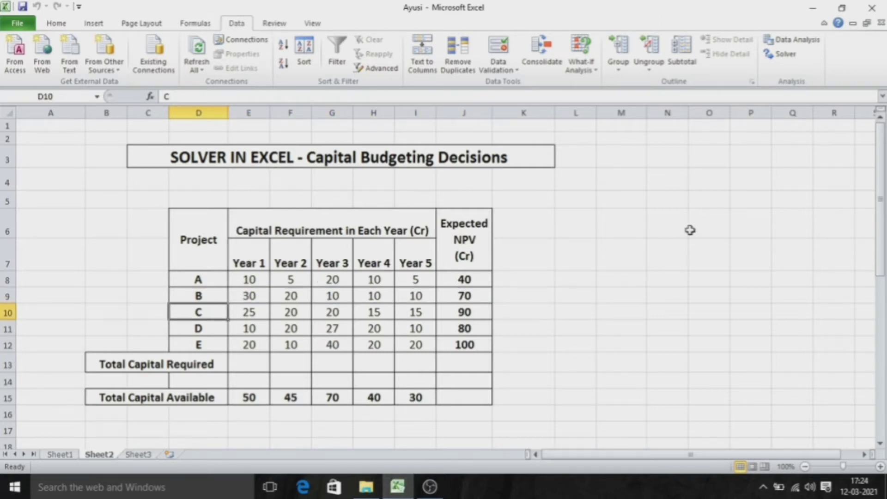
key(shift+Right)
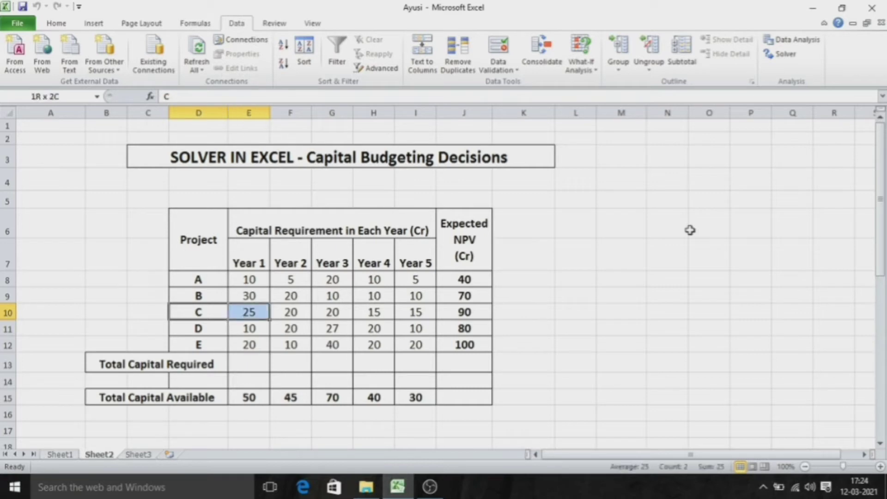
key(shift+Right)
key(shift+Right)
key(shift+Right)
key(shift+Right)
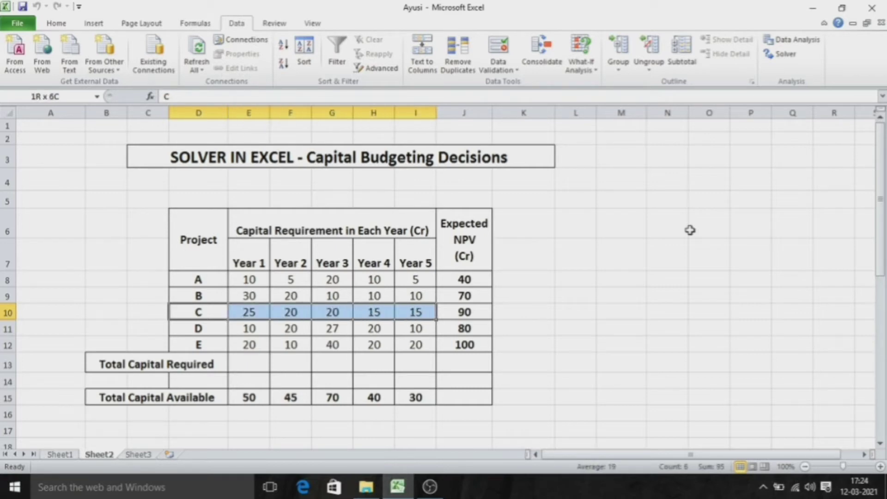
key(shift+Right)
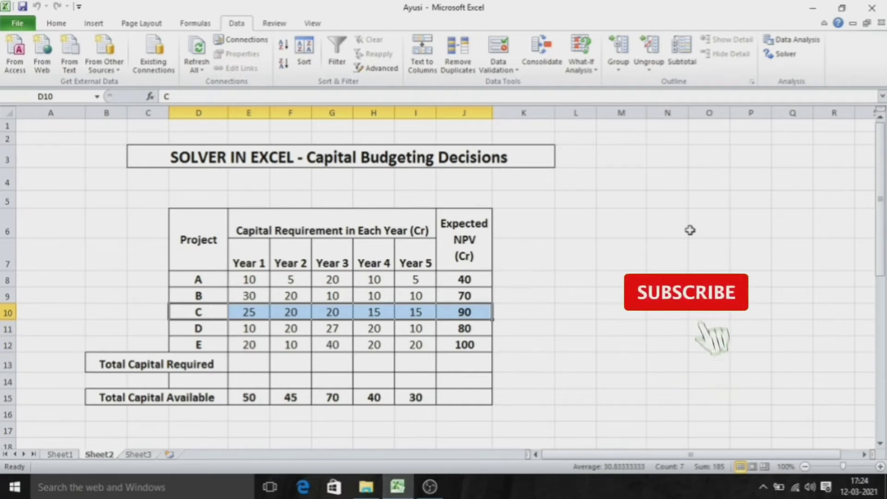
Examine project D's capital requirements for Years 1 to 5 and its expected NPV.
click(214, 330)
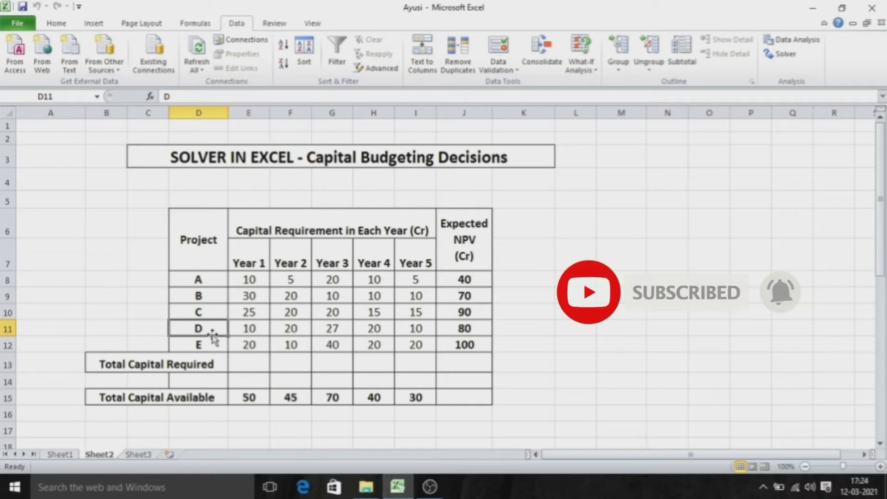
key(shift+Right)
key(shift+Right)
key(shift+Right)
key(shift+Right)
key(shift+Right)
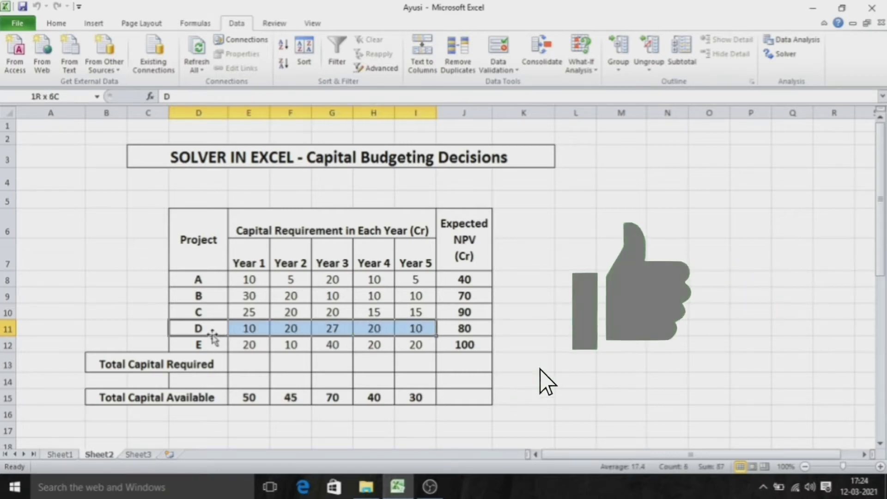
key(shift+Right)
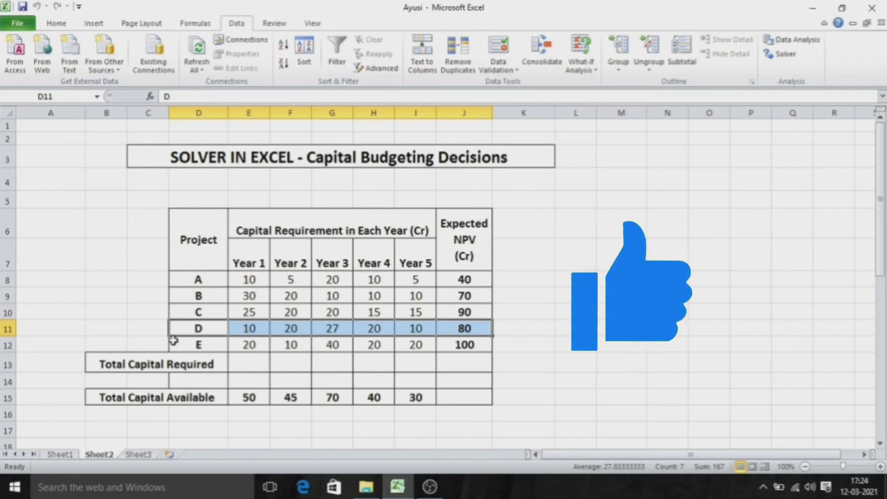
Examine project E's capital requirements for Years 1 to 5 and its expected NPV.
click(208, 346)
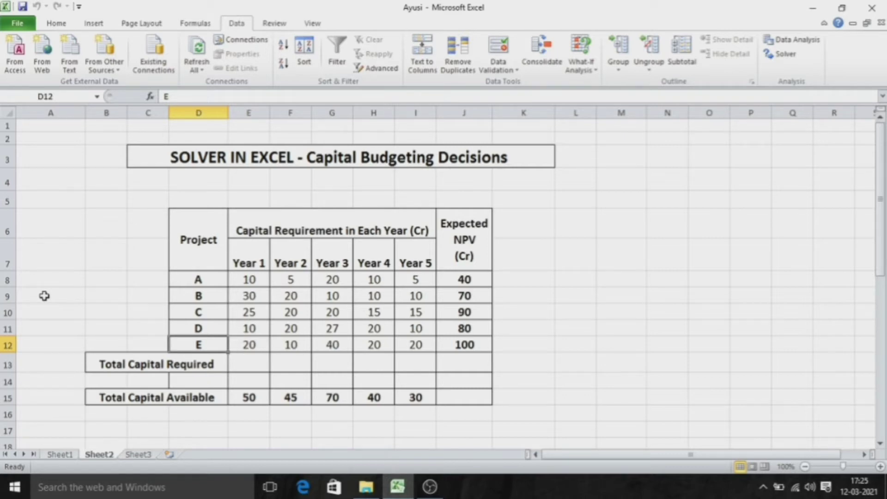
key(shift+Right)
key(shift+Right)
key(shift+Right)
key(shift+Right)
key(shift+Right)
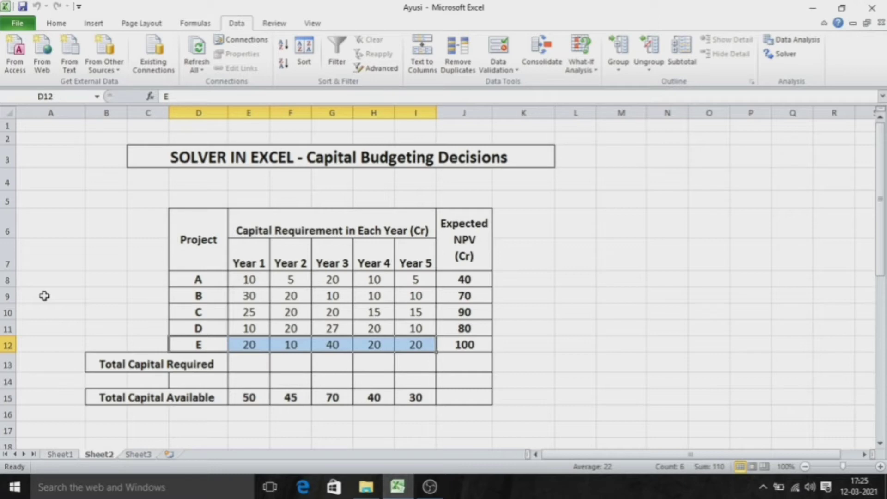
key(shift+Right)
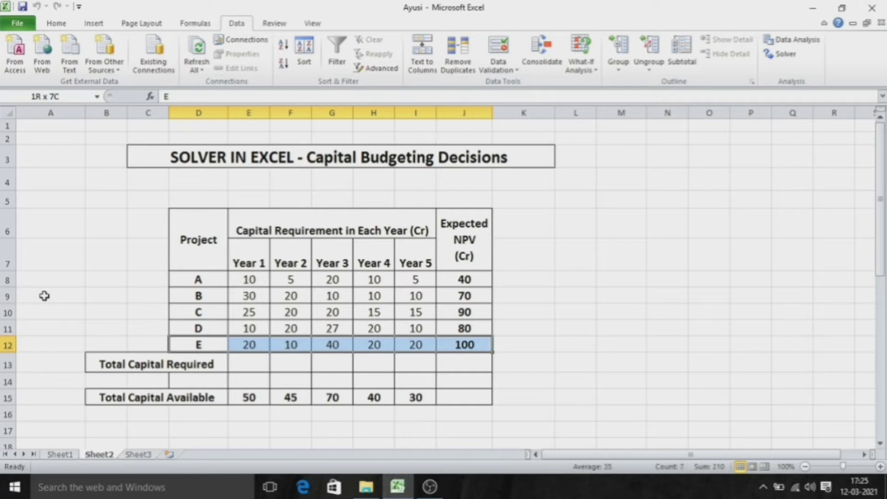
click(568, 357)
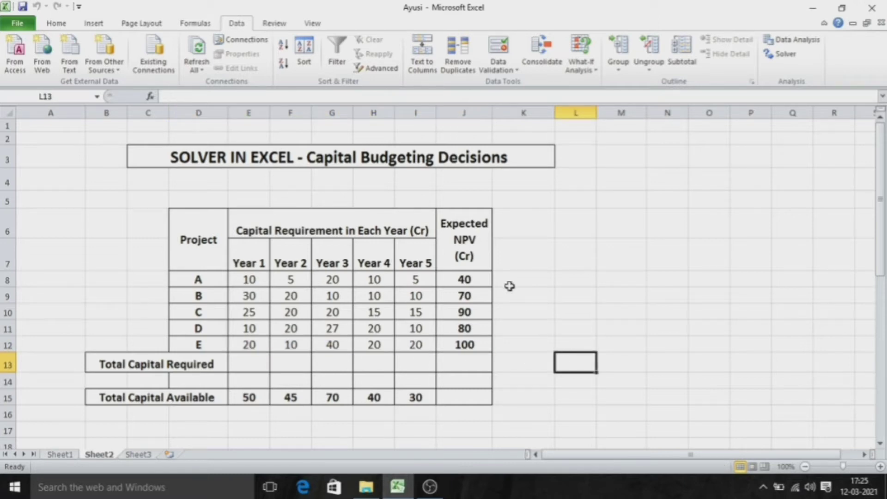
Total the expected NPVs of projects A to E in cell J13 with AutoSum.
drag(467, 279, 471, 363)
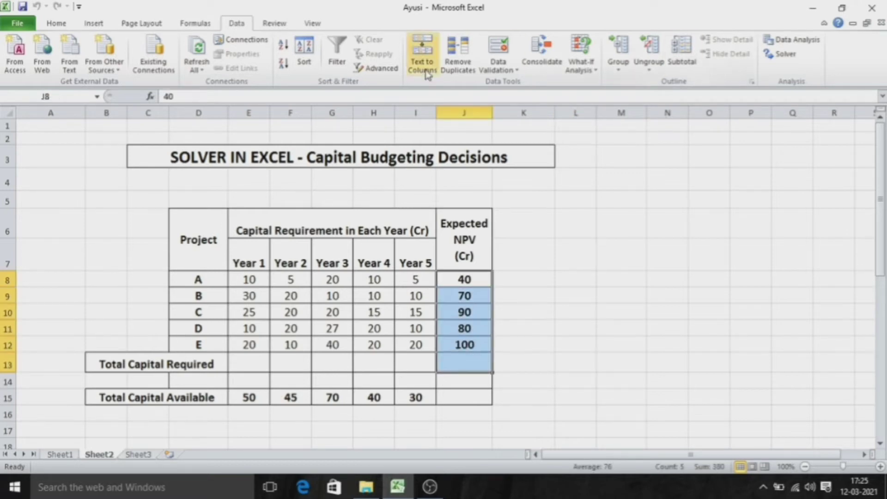
click(56, 24)
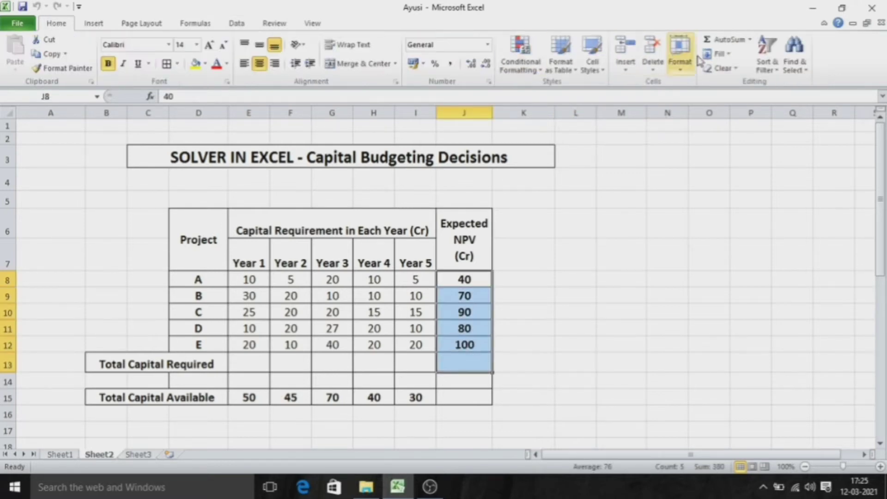
click(728, 39)
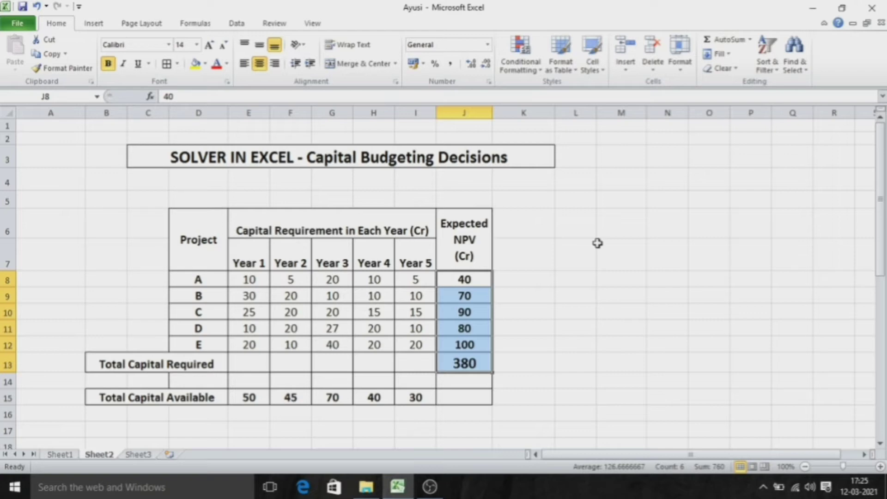
click(588, 312)
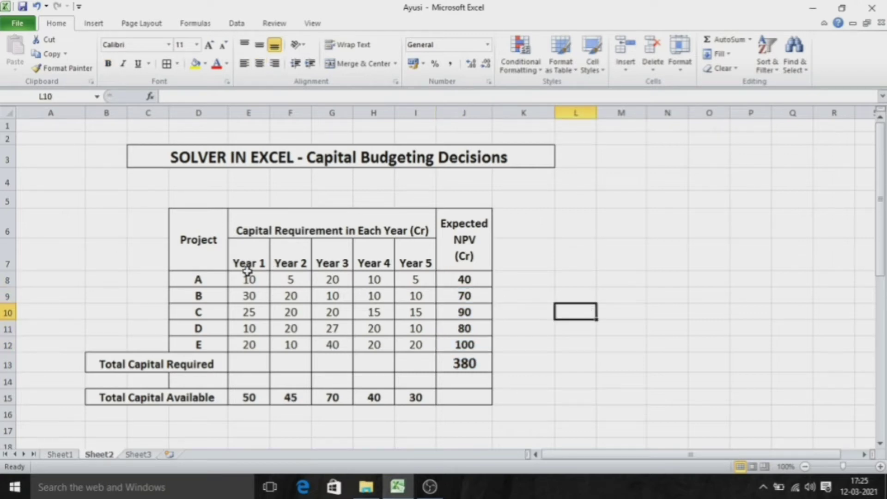
Total the Year 1 capital requirements of projects A to E in cell E13 with AutoSum.
drag(248, 279, 249, 363)
click(713, 39)
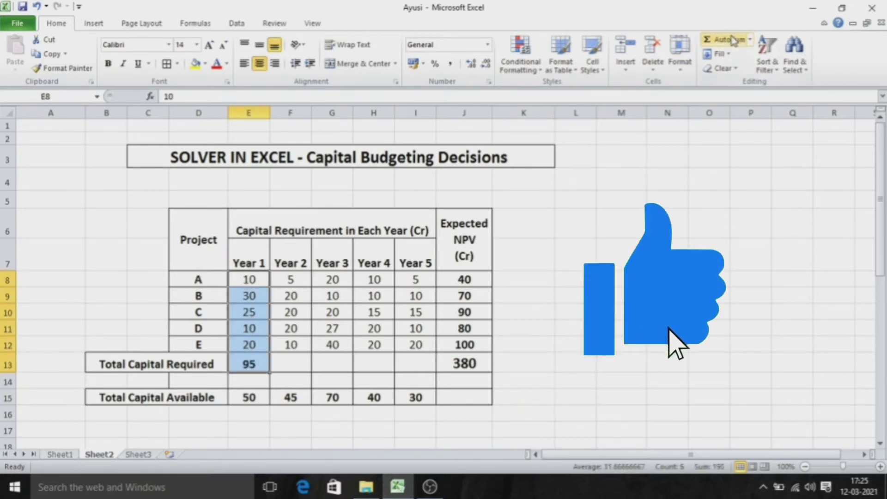
click(618, 230)
double_click(618, 231)
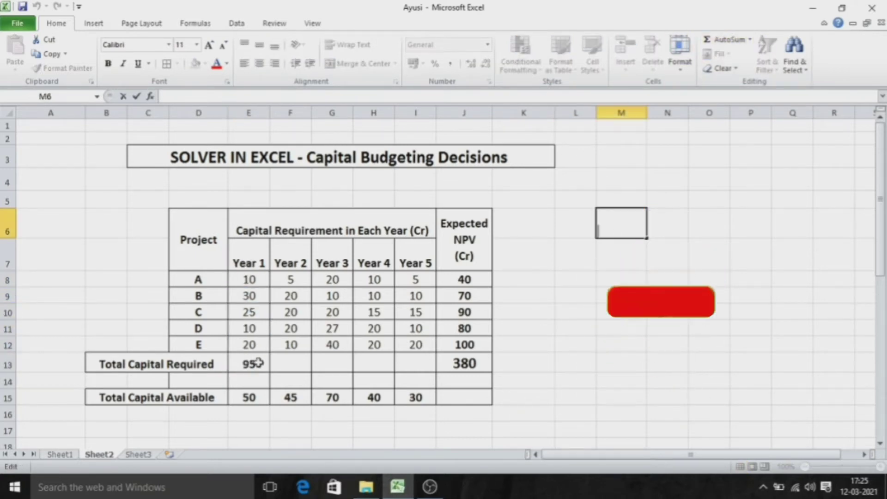
click(260, 398)
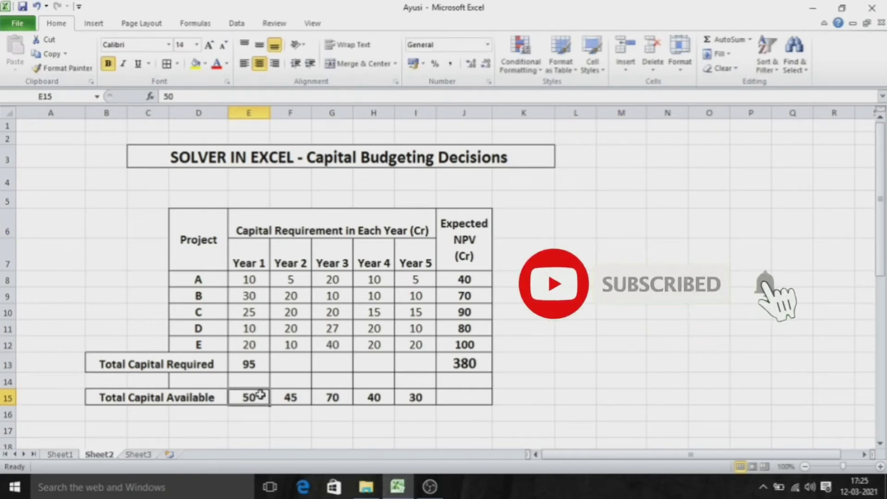
Fill the Year 1 total formula from E13 across to I13 for Years 2 to 5.
click(254, 364)
drag(270, 372, 425, 368)
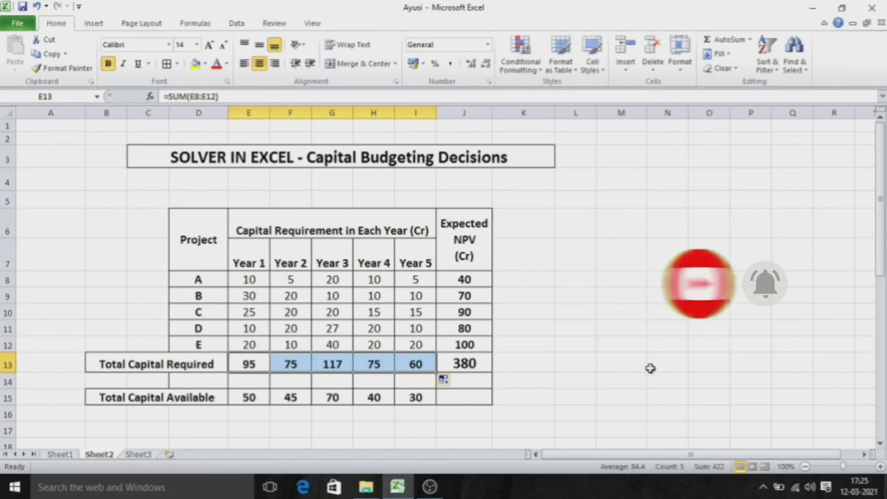
click(649, 368)
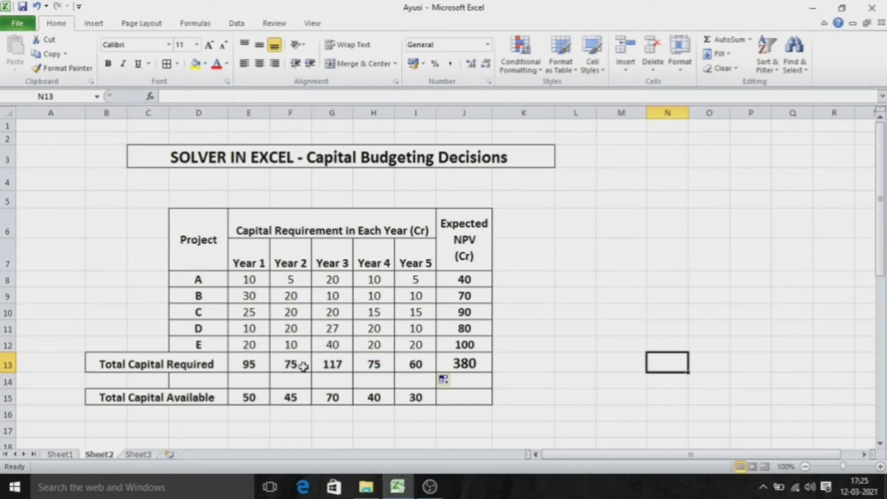
Compare the total capital required with the total capital available for Years 2 to 5 in rows 13 and 15.
click(300, 400)
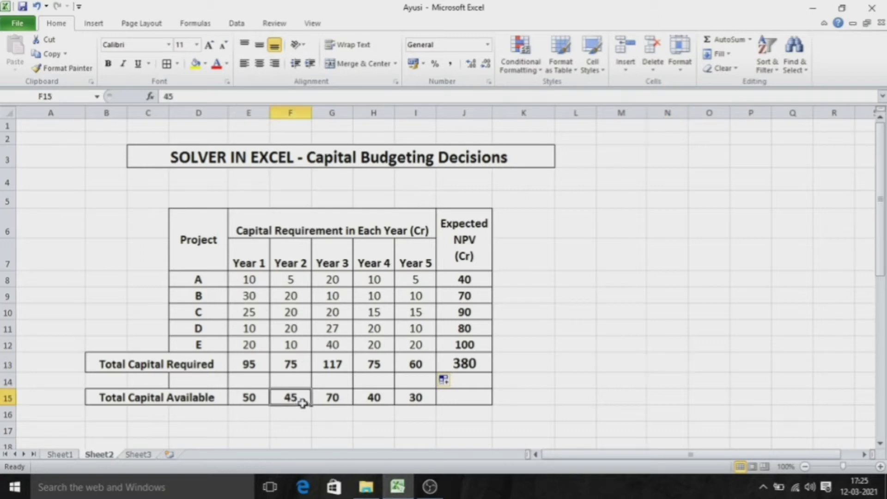
key(Up)
key(Up)
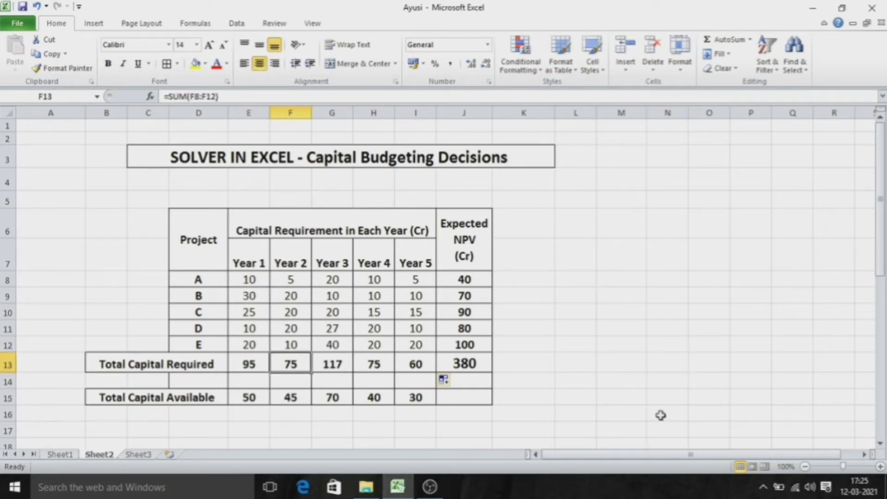
key(Right)
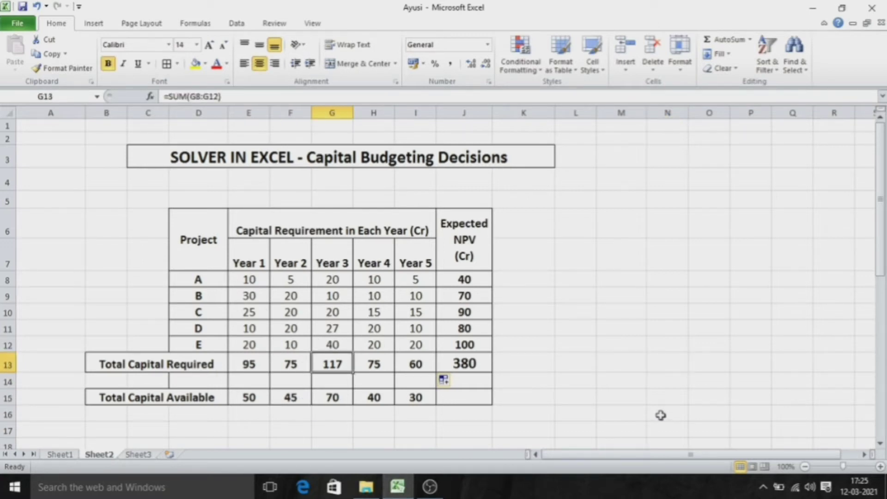
key(Down)
key(Up)
key(Right)
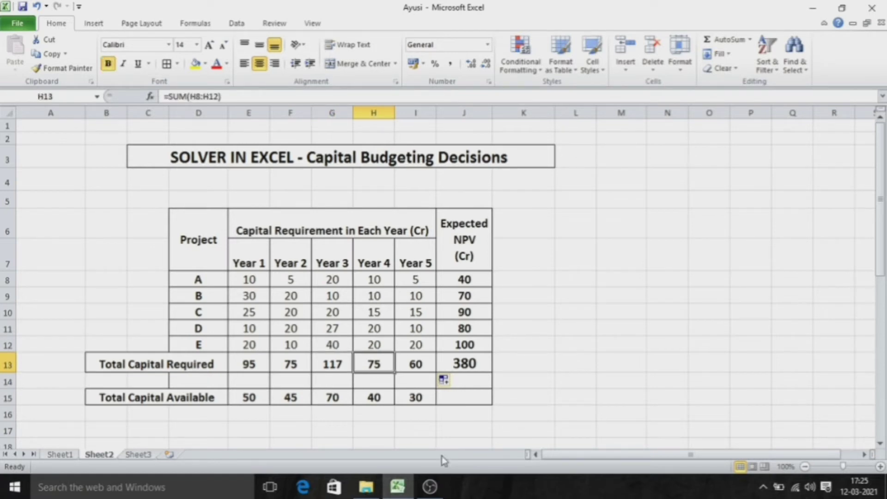
click(386, 398)
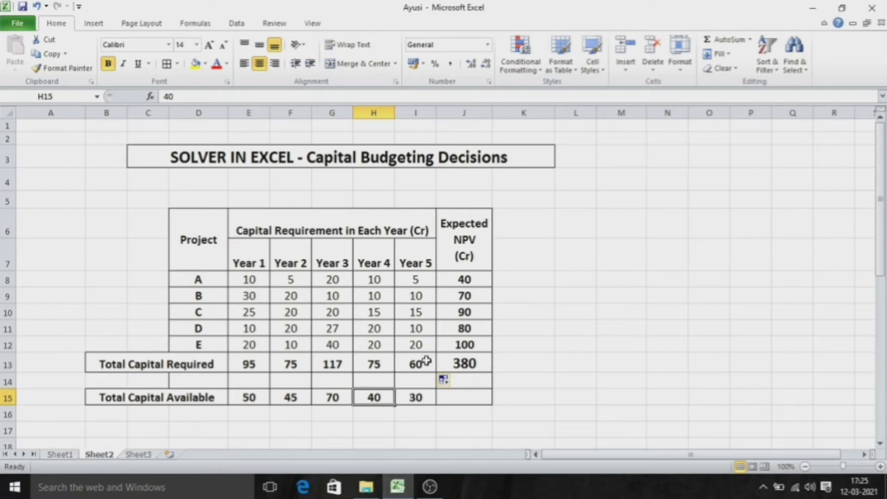
click(427, 358)
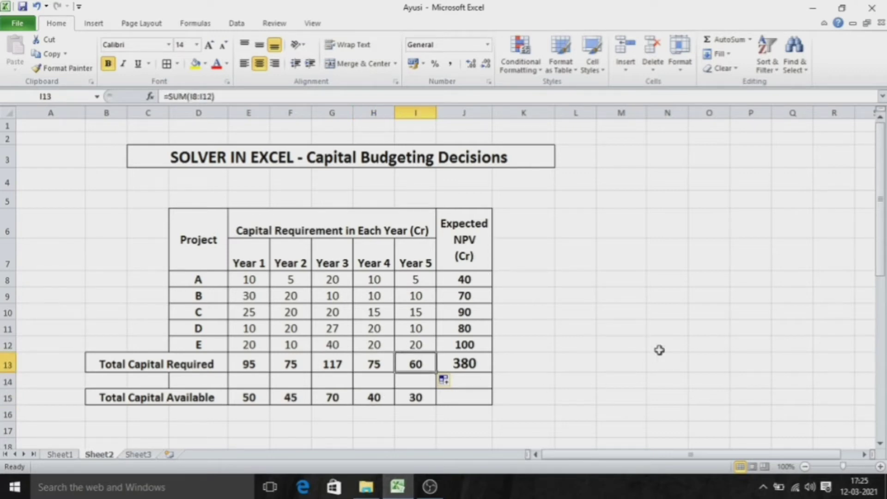
click(425, 396)
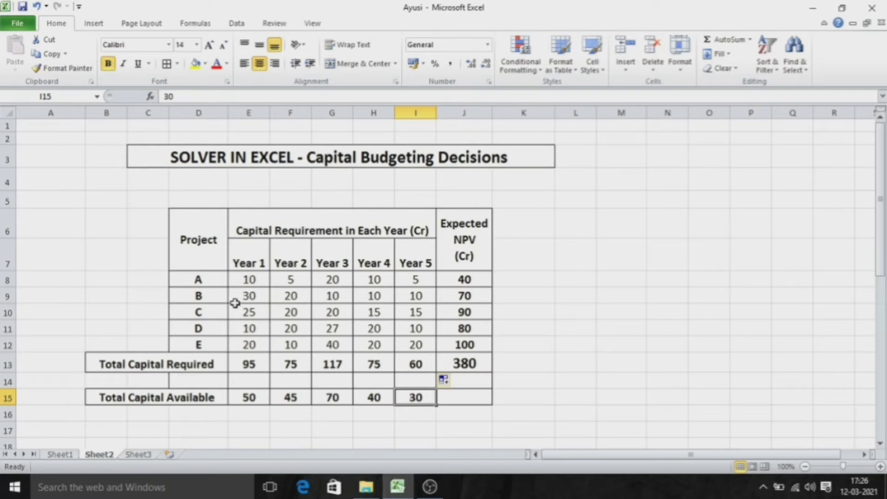
Copy the capital requirements and expected NPVs of projects A to E from E8:J12 into the second table starting at E23.
drag(252, 280, 485, 343)
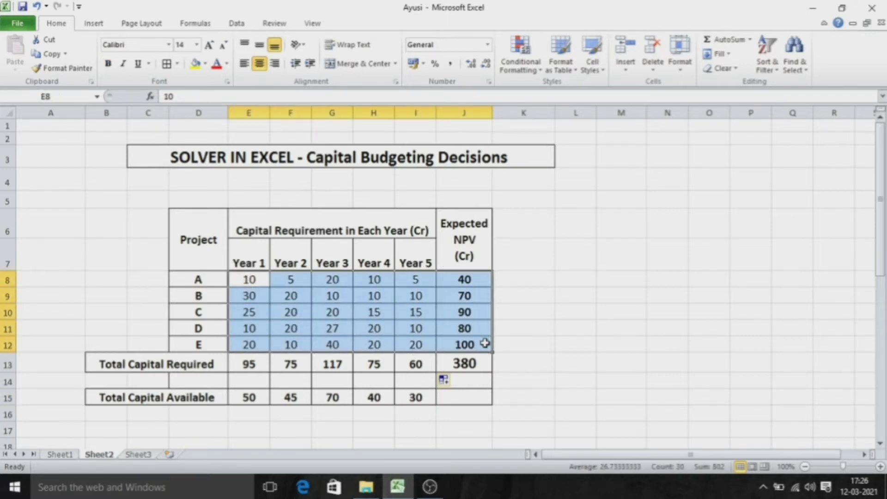
key(ctrl+c)
drag(881, 249, 881, 327)
drag(880, 233, 880, 255)
click(251, 266)
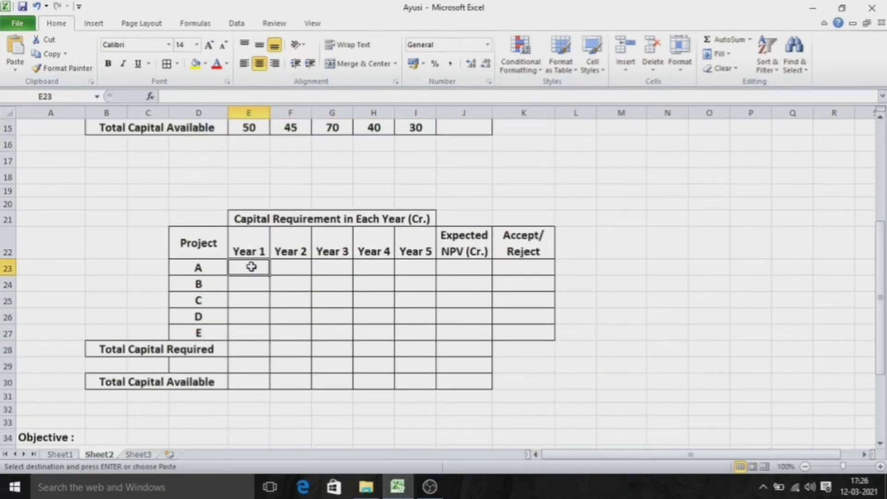
key(ctrl+v)
Copy the Total Capital Available figures for Years 1 to 5 from E15:I15 into the second table's row starting at E30.
drag(249, 127, 421, 133)
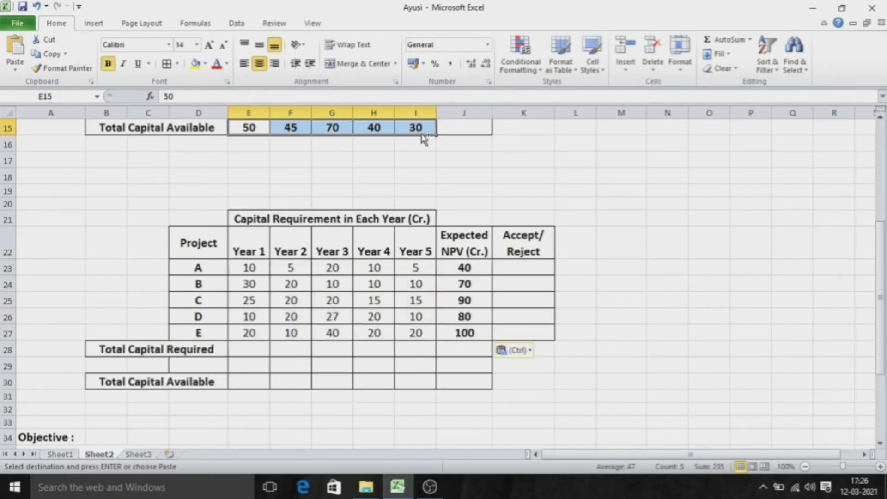
key(ctrl+c)
click(252, 381)
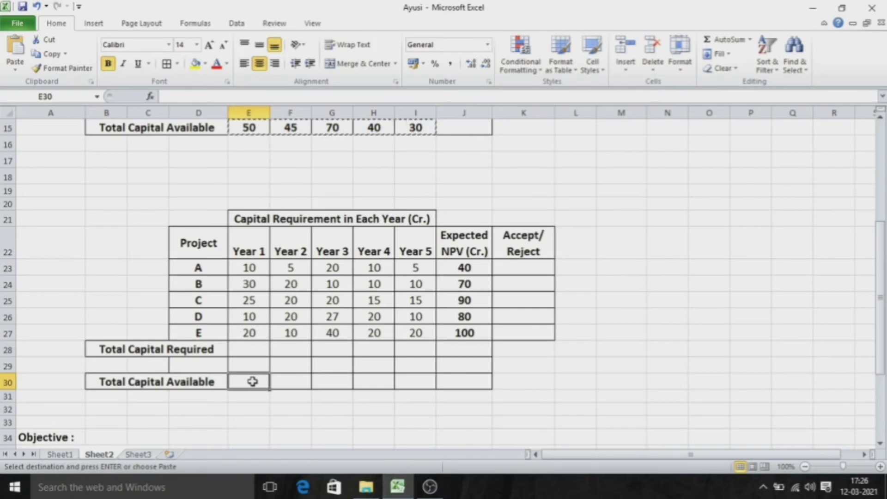
key(ctrl+v)
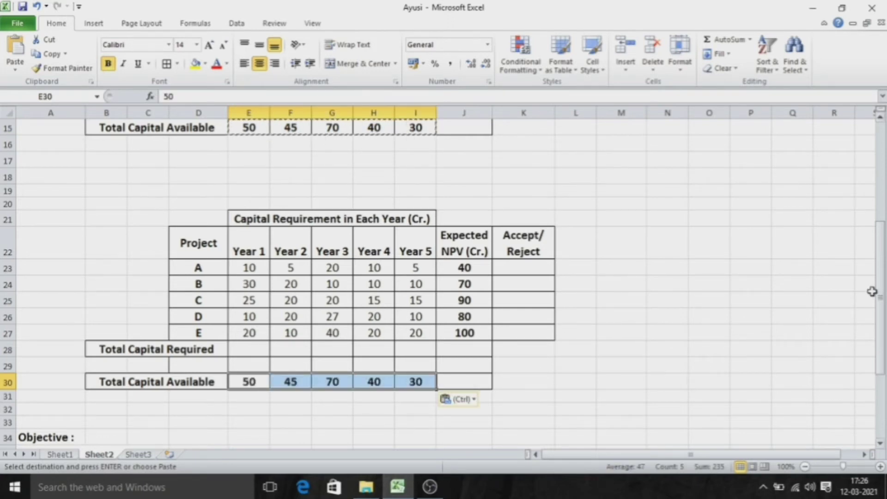
drag(882, 284, 883, 319)
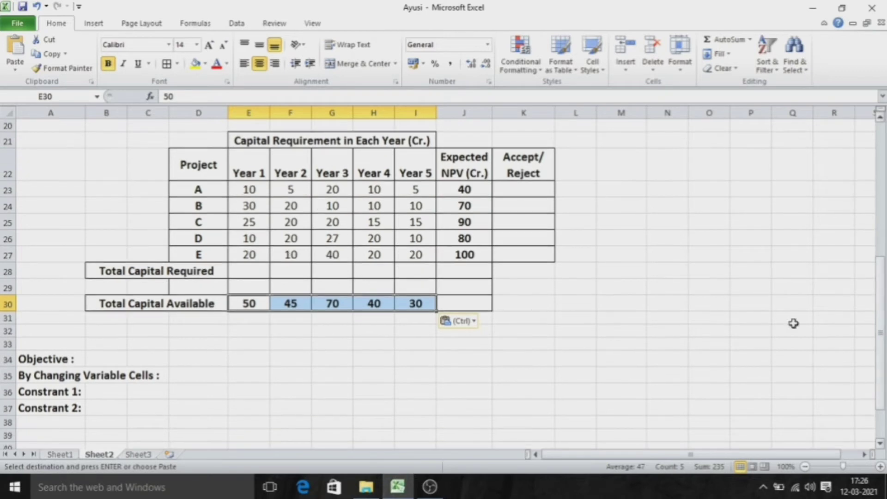
click(667, 333)
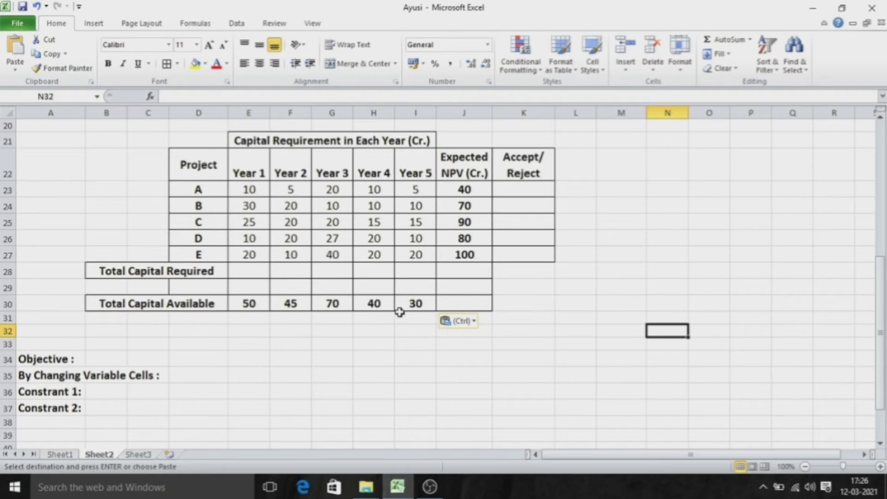
Enter 1 in the Accept/Reject column for each of projects A to E, cells K23 to K27.
click(525, 193)
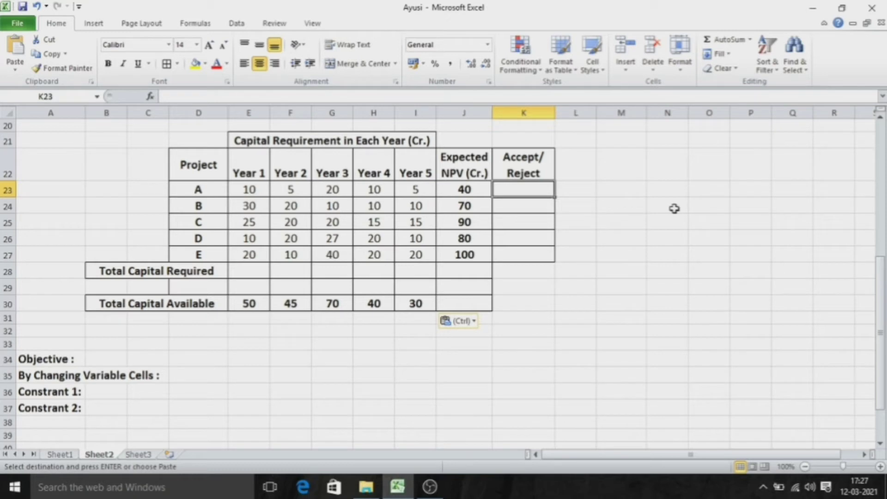
text(1)
key(Return)
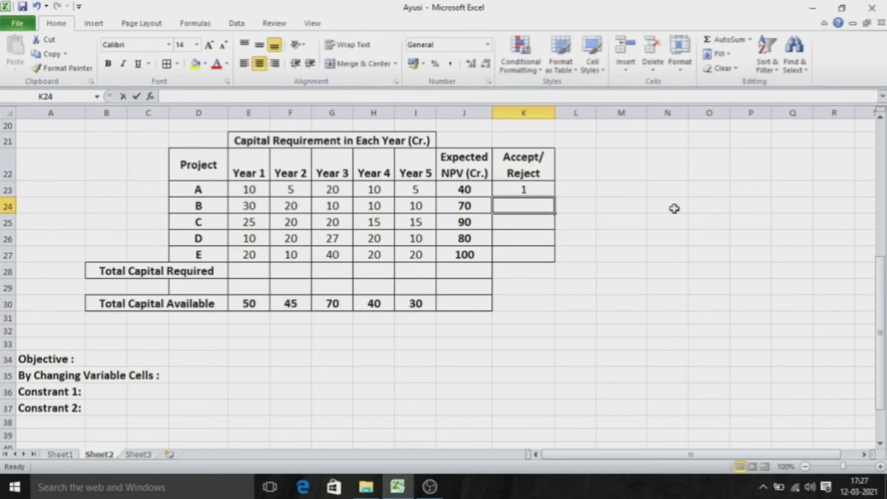
text(1)
key(Return)
text(1)
key(Return)
text(1)
key(Return)
text(1)
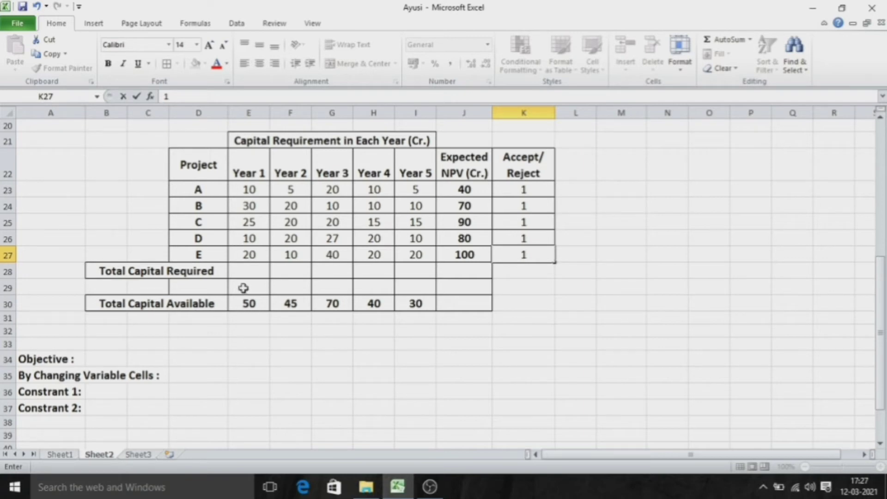
Calculate the Year 1 total capital required in E28 with the formula =SUMPRODUCT(E23:E27,K23:K27).
click(243, 271)
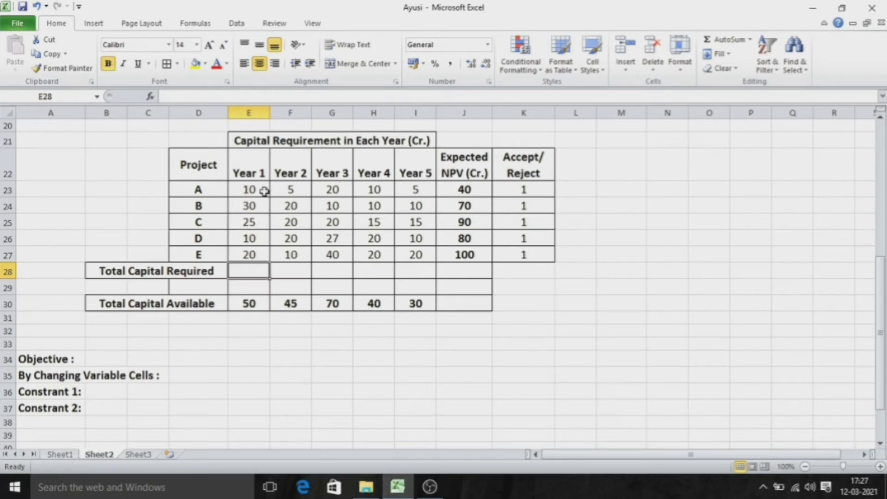
click(524, 191)
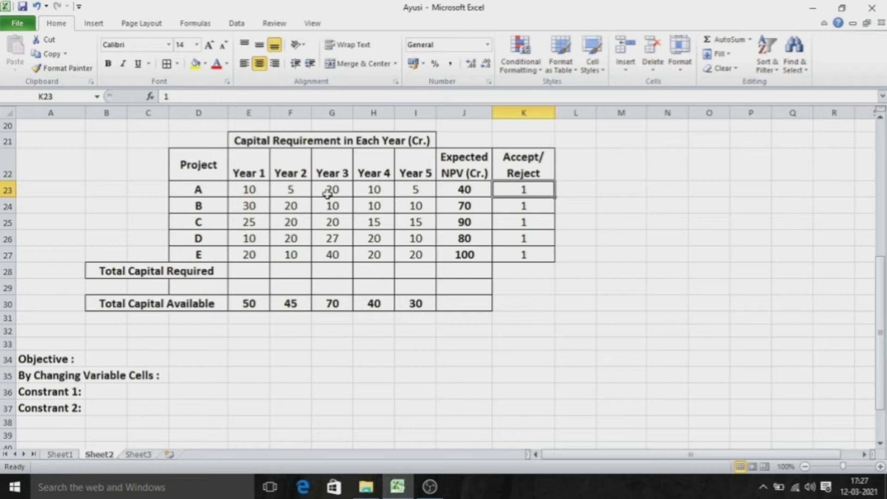
click(249, 272)
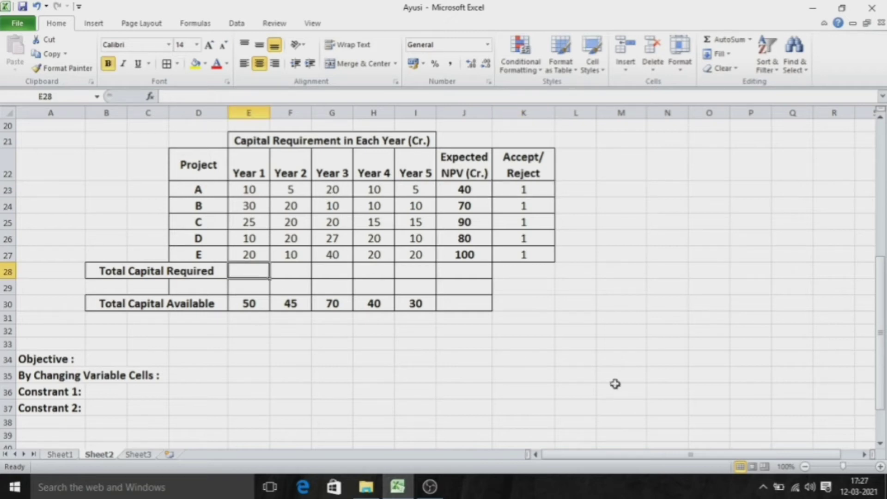
text(=sum)
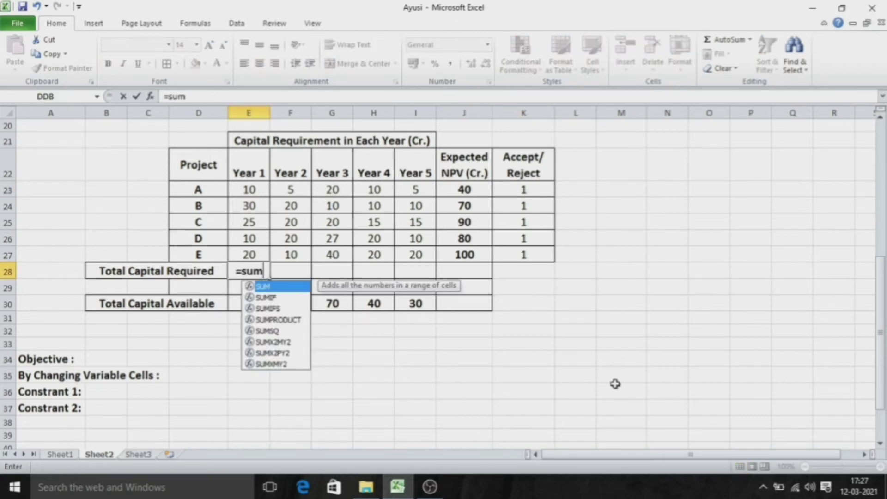
text(produc)
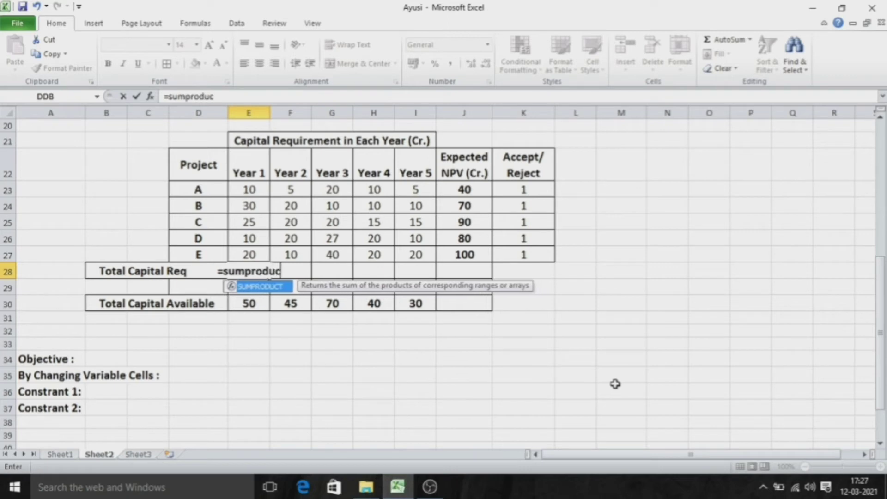
text(t()
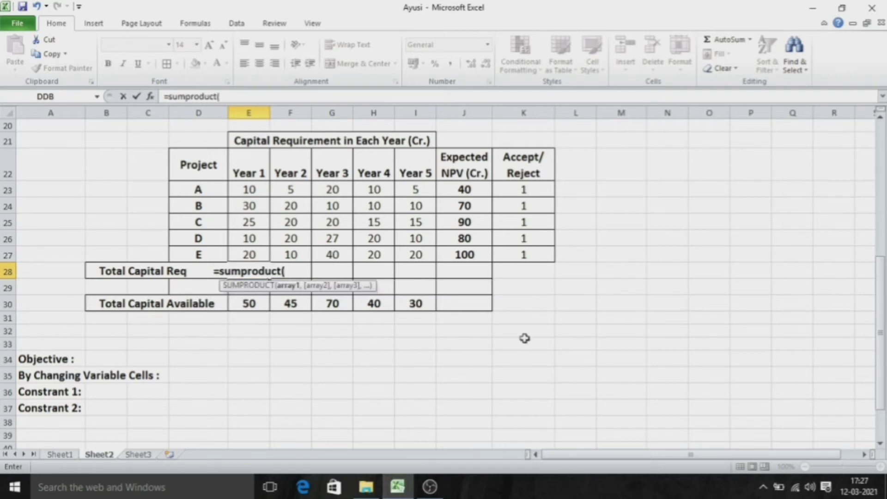
drag(256, 186, 256, 252)
text(,)
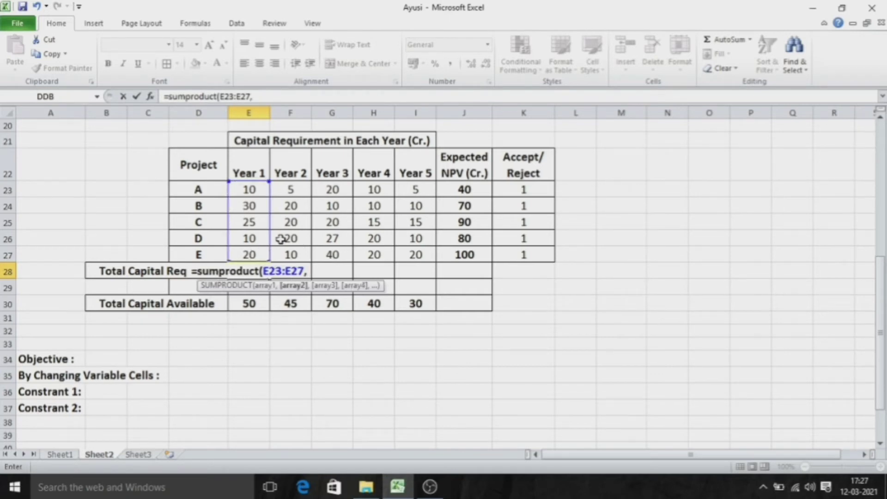
drag(545, 187, 541, 248)
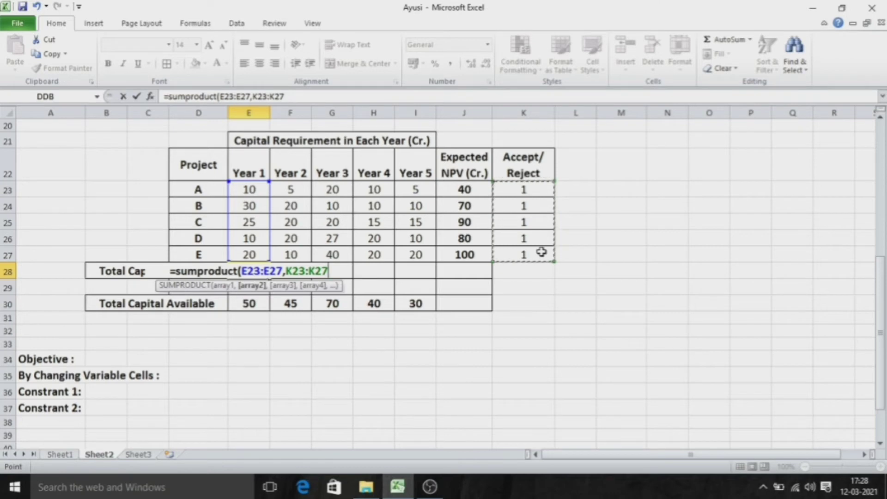
text())
key(Return)
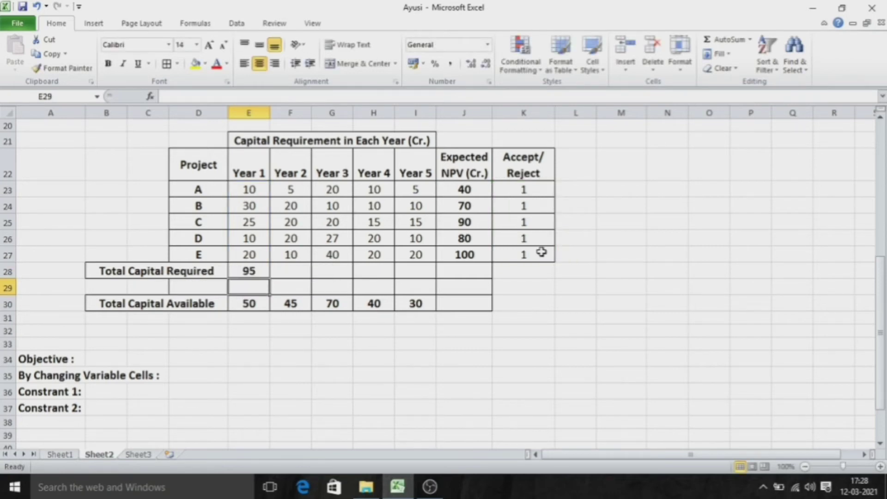
Make the Accept/Reject range in the E28 formula absolute, as $K$23:$K$27.
click(254, 271)
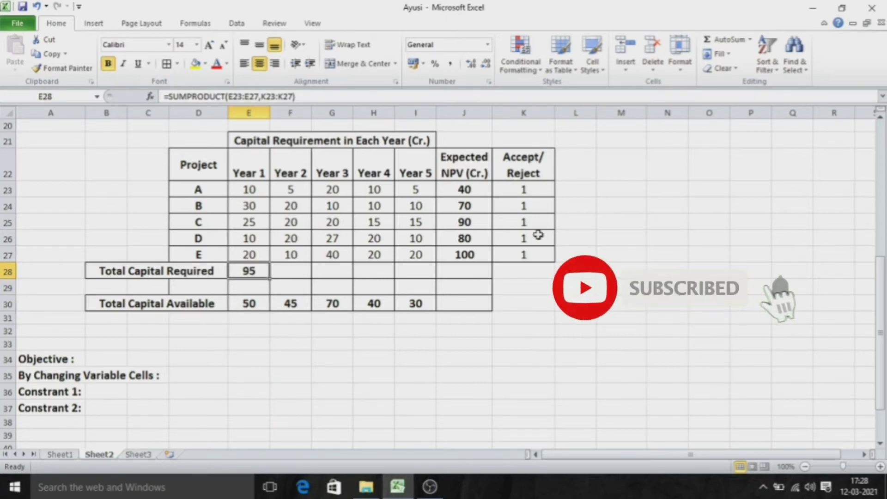
click(262, 97)
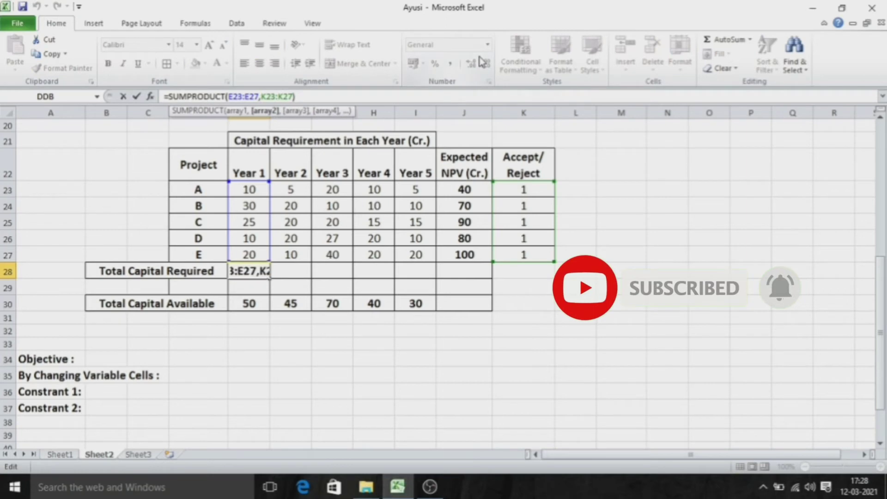
text($)
key(Right)
text($)
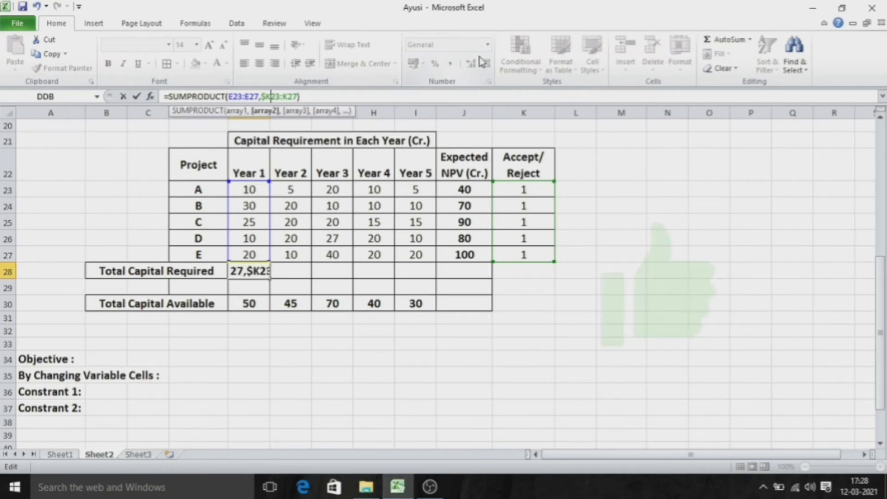
key(Right)
key(Right)
key(Right)
text($)
key(Right)
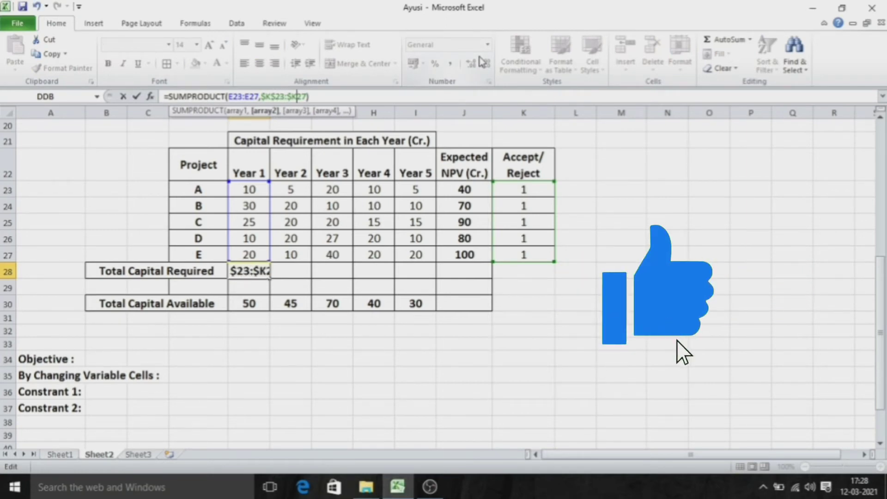
text($)
key(Return)
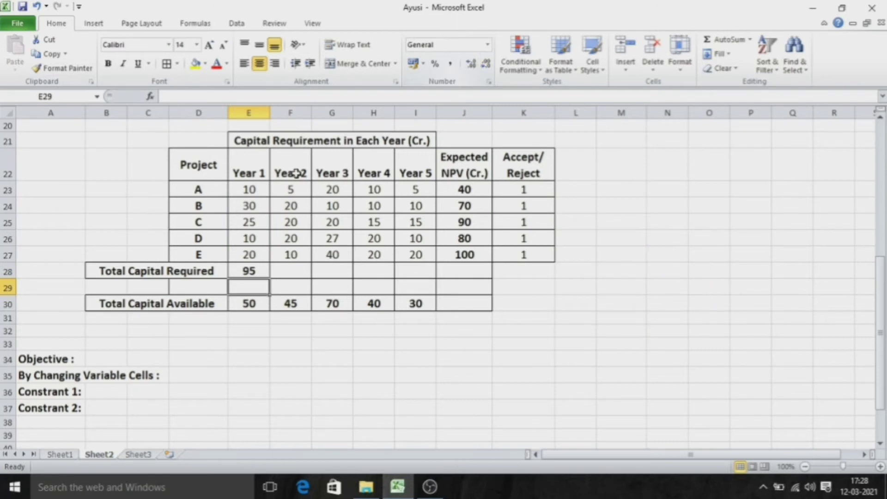
Fill the SUMPRODUCT formula from E28 across to I28 for Years 2 to 5.
click(252, 272)
drag(271, 279, 432, 277)
click(591, 320)
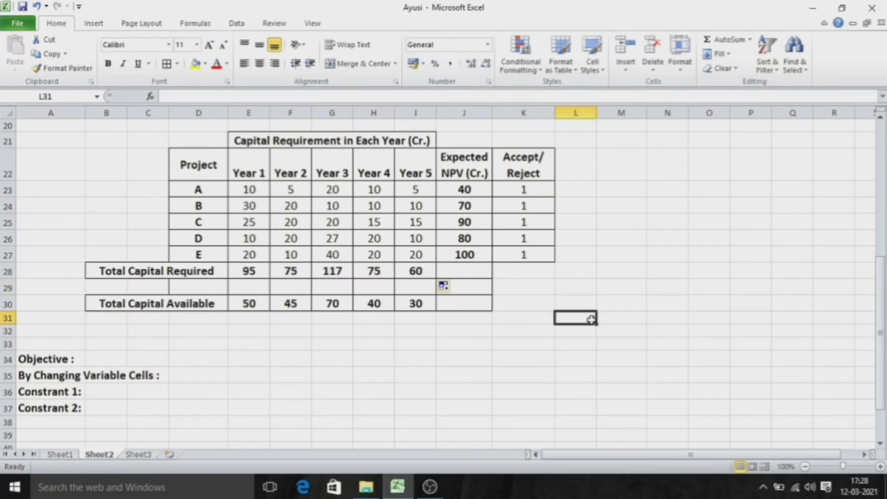
Calculate the total expected NPV in J28 with the formula =SUMPRODUCT(J23:J27,K23:K27).
click(476, 273)
text(=)
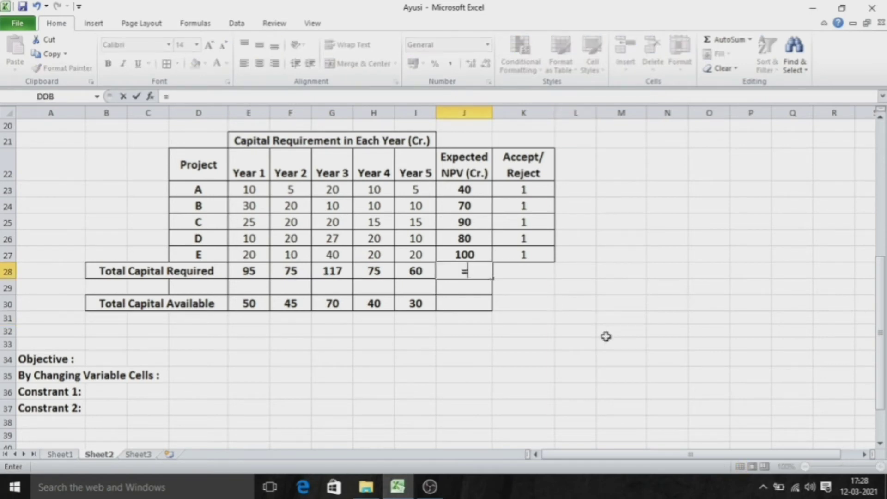
text(sumpro)
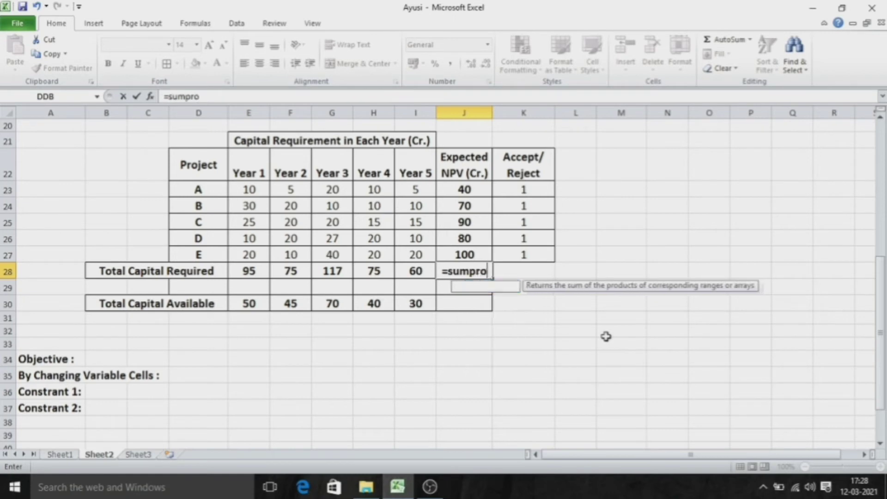
text(duct)
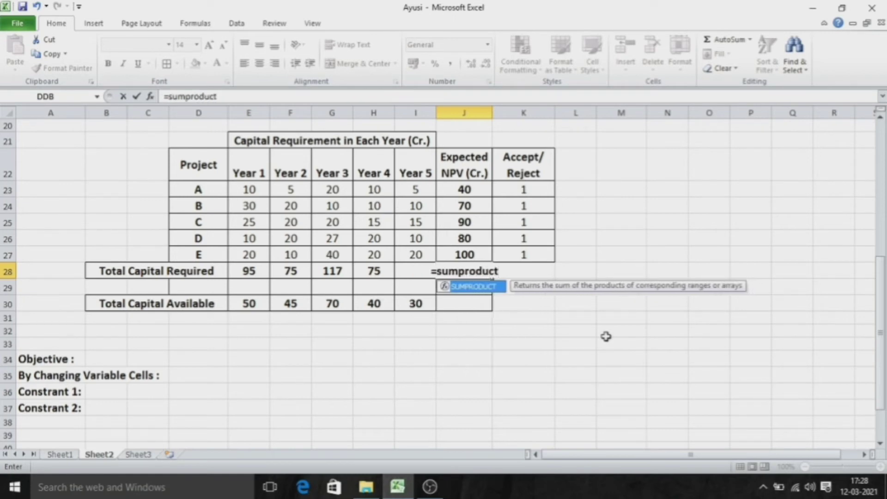
text(()
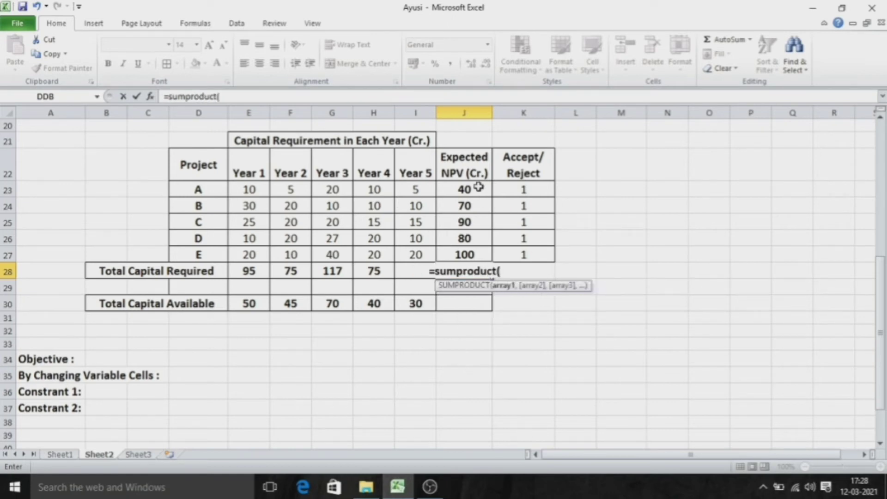
drag(478, 187, 479, 254)
text(,)
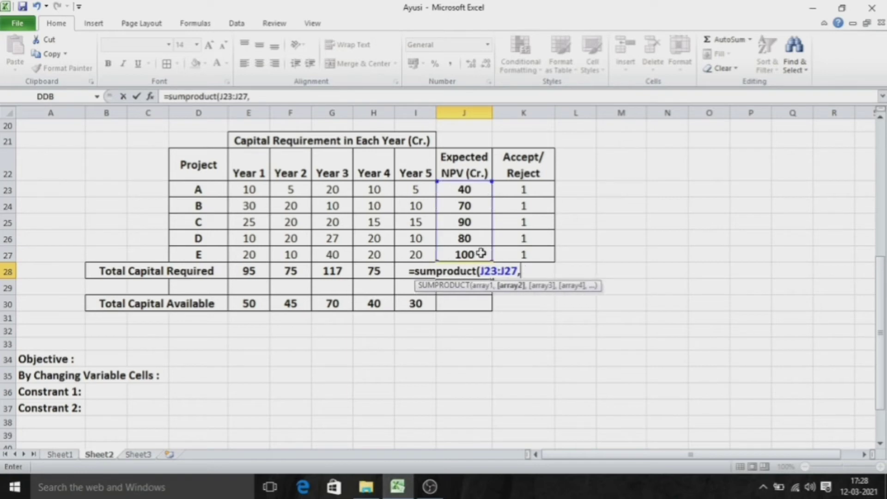
drag(528, 190, 534, 255)
text())
key(Return)
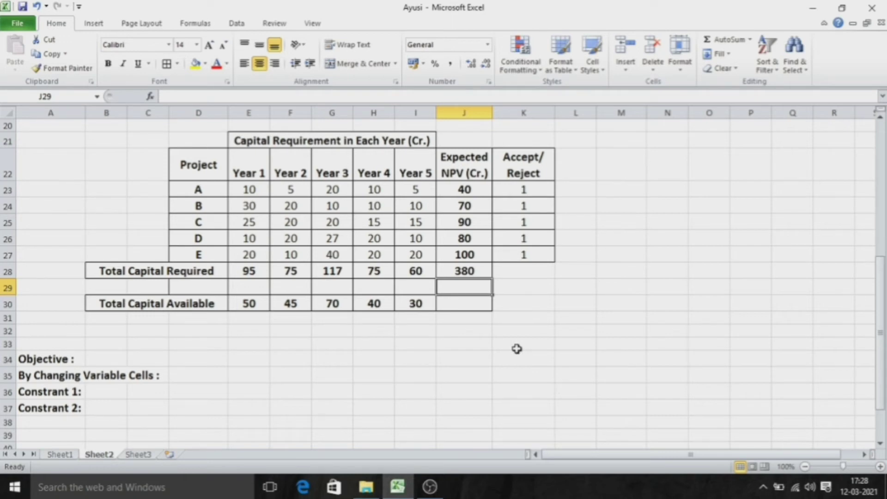
Enter the objective "To Maximise total NPV" in B34, beside the Objective label.
click(110, 360)
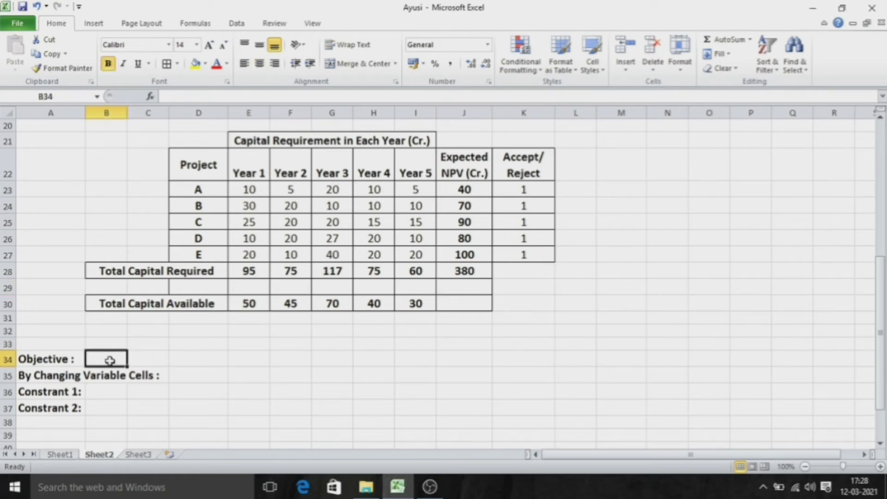
text(To Max)
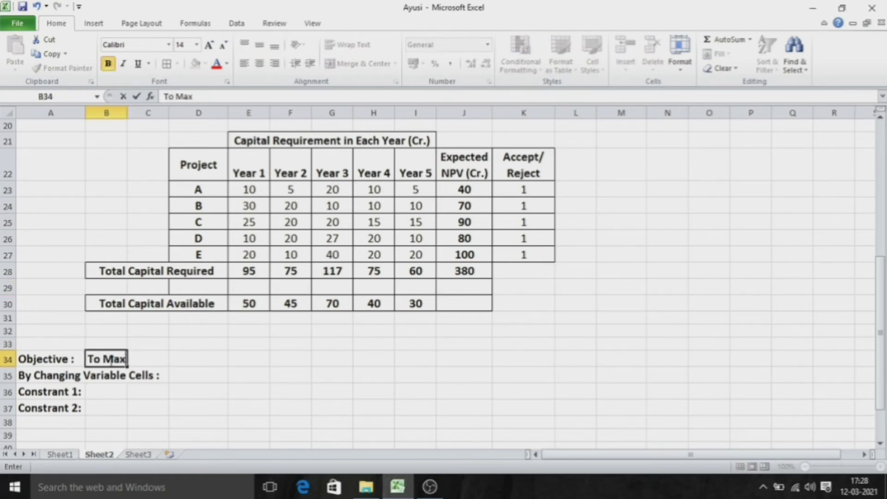
text(imise total N)
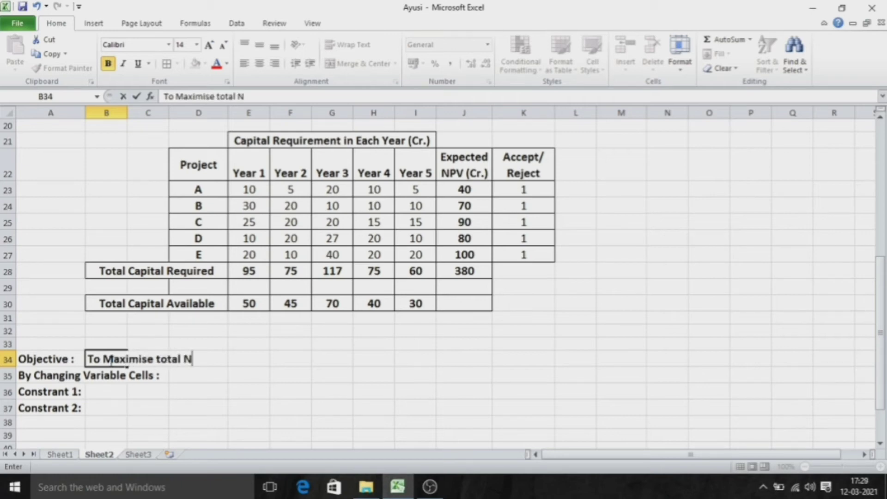
text(PV)
Note the Accept/Reject range as "K23 TO K 27" in D35, beside the By Changing Variable Cells label.
click(199, 374)
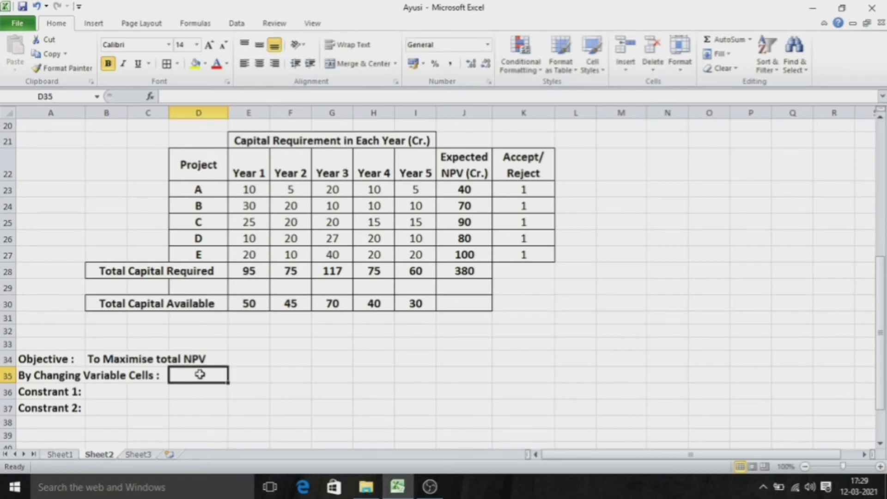
drag(527, 193, 541, 251)
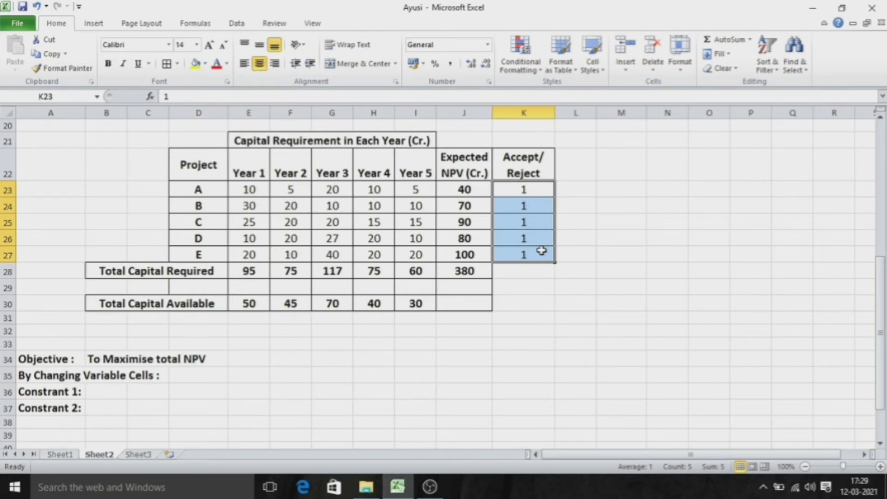
click(192, 378)
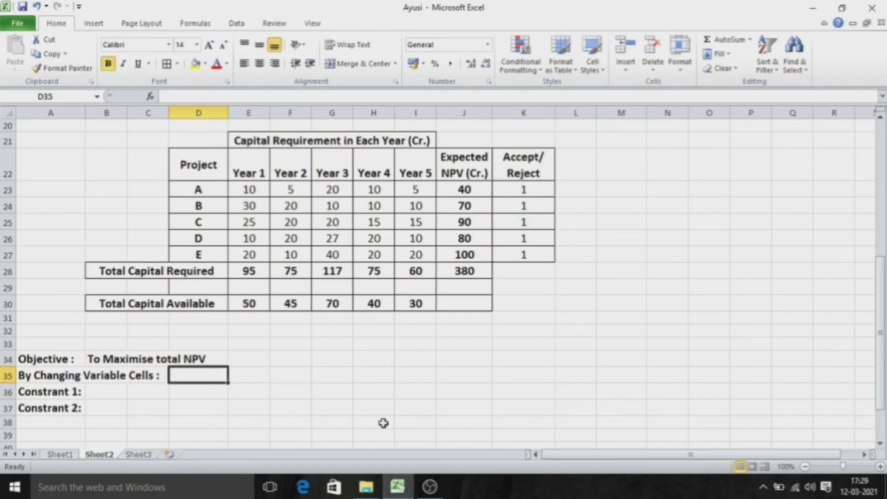
text(K23 TO)
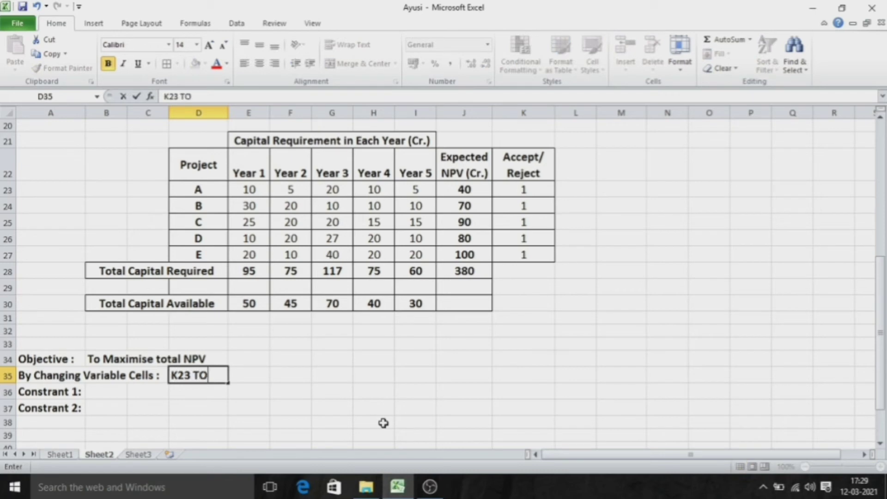
text( K 27)
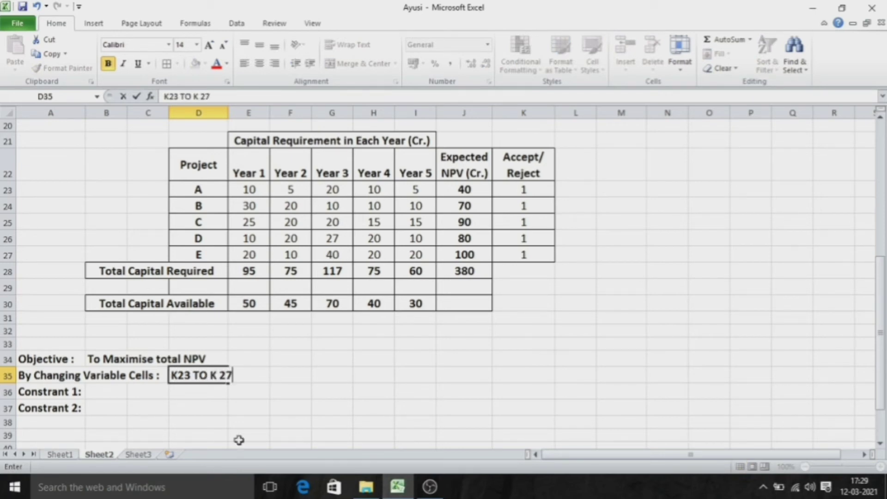
Enter the first constraint in B36 as "Accept/ Reject should be Binary (1 or 0)".
click(112, 390)
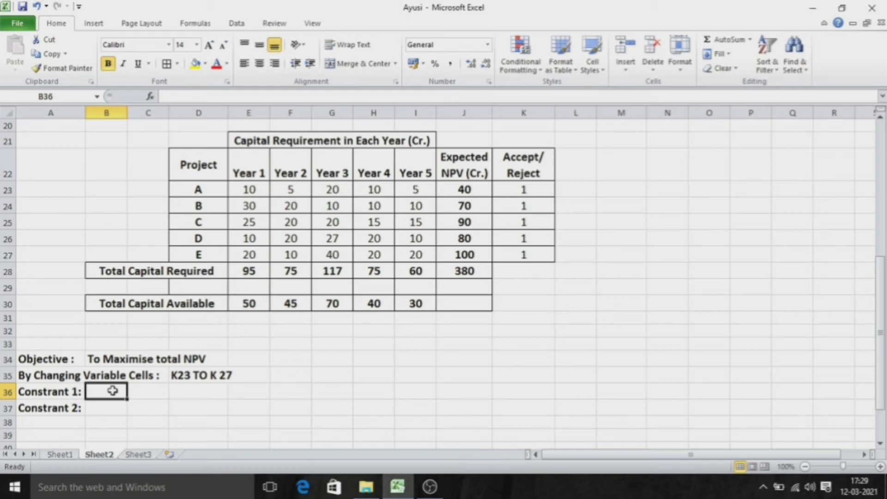
text(Accept)
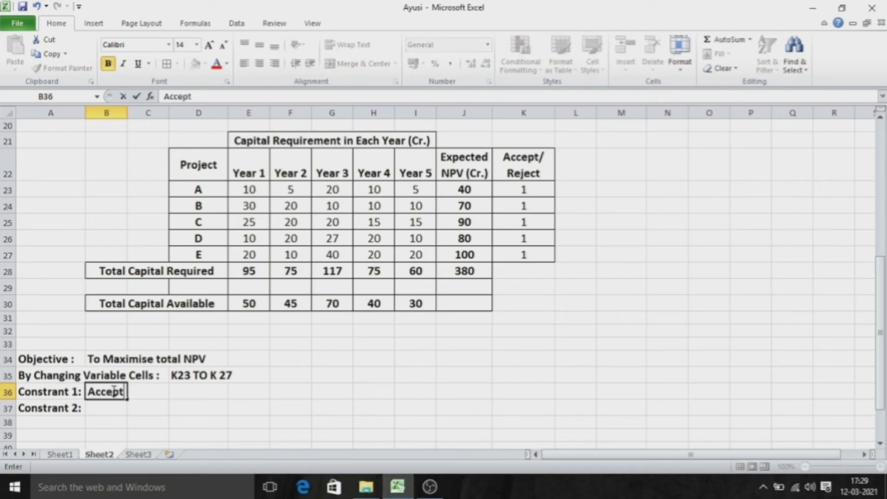
text(/ Reject)
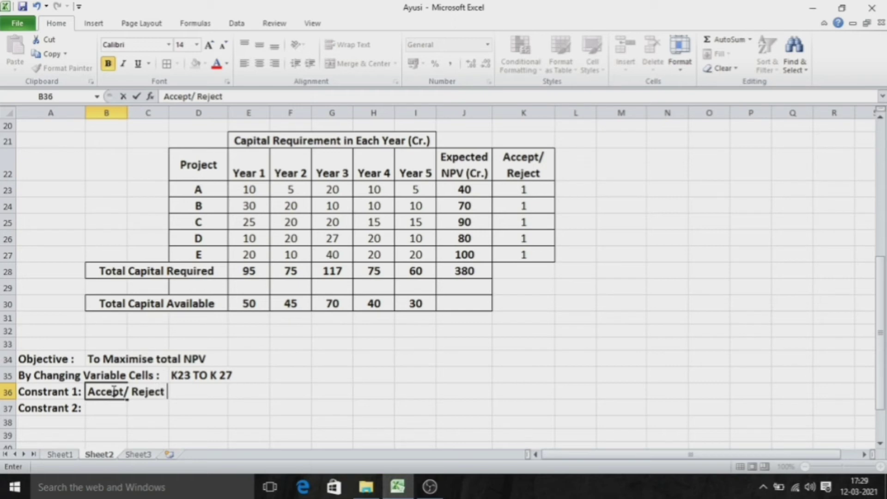
text( shou)
key(BackSpace)
text(ould be Bina)
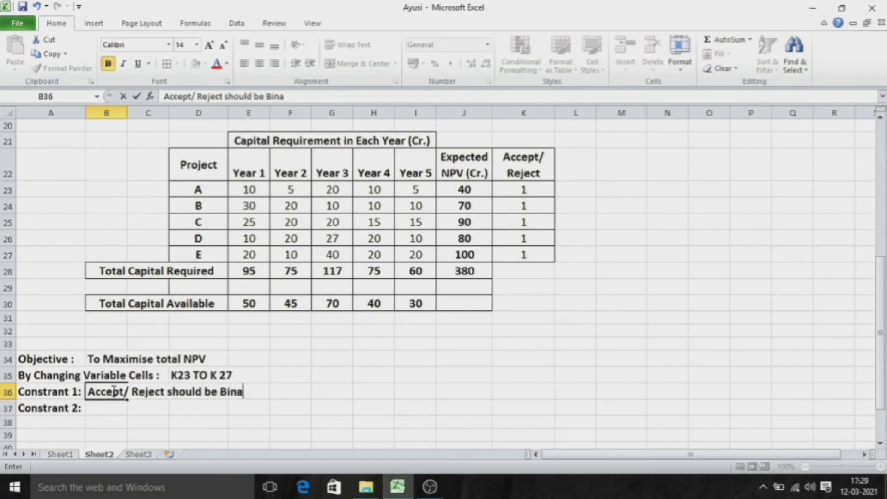
text(ry (1 or )
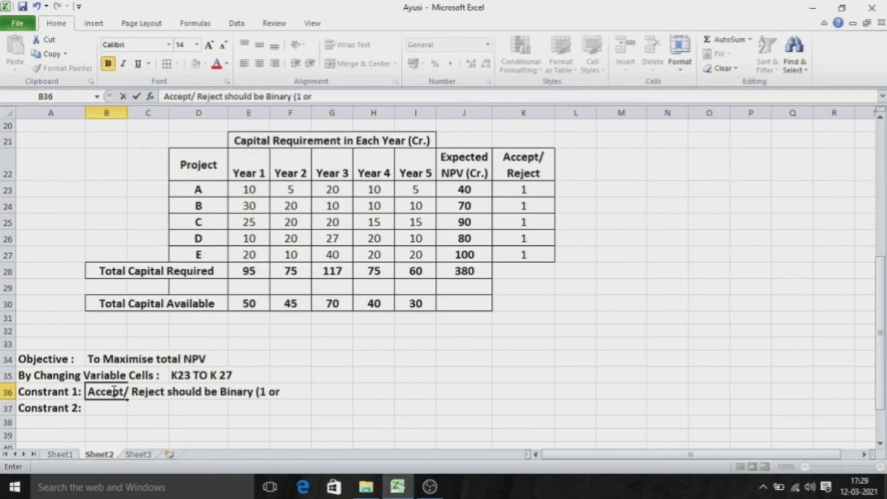
text(0))
Enter the second constraint in B37 as "Total Capital Requirement should be equal to less than Total Capital Available.".
click(96, 410)
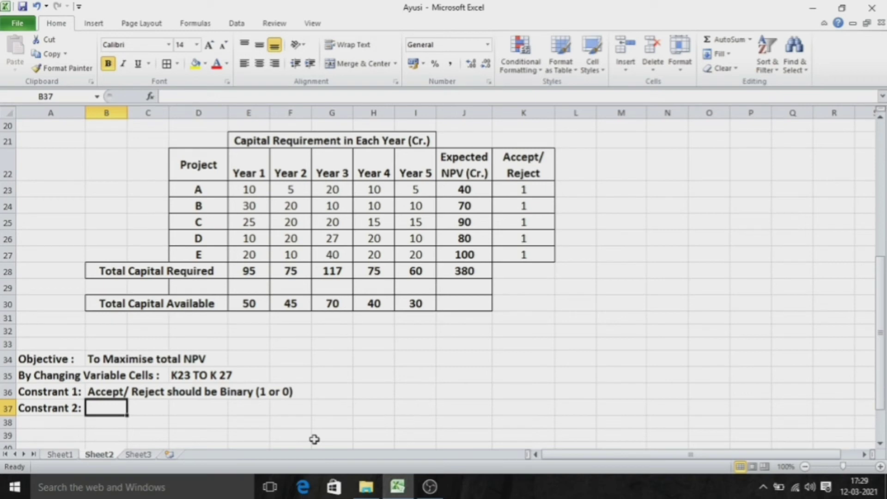
text(Total)
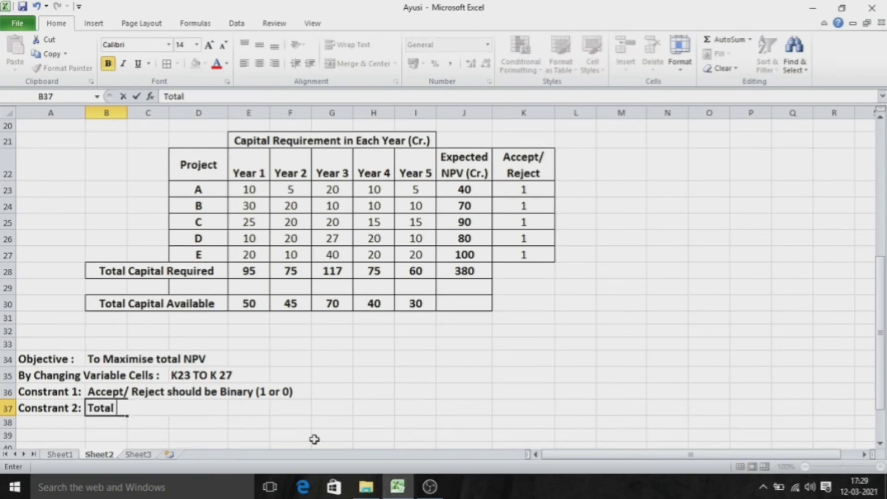
text( Capital Re)
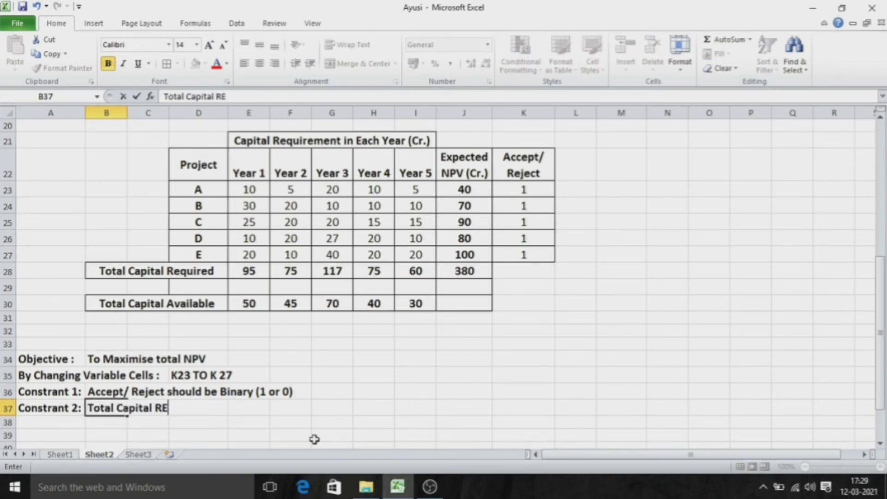
text(quiremte)
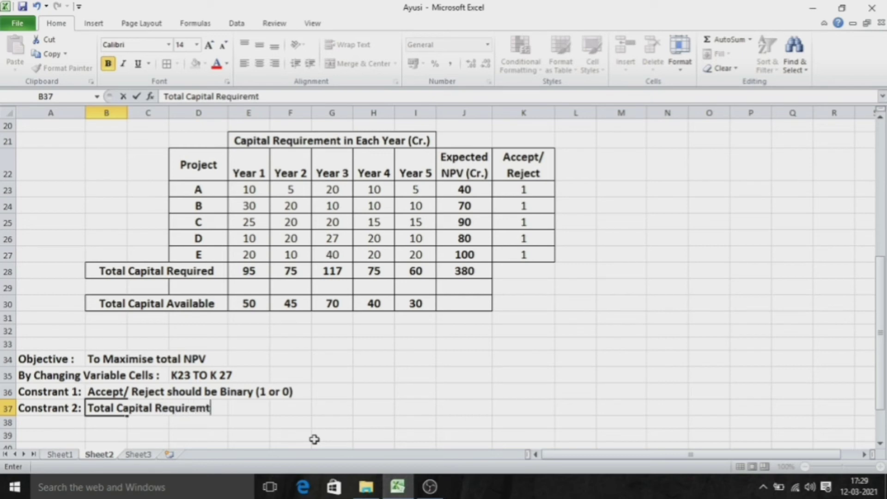
key(BackSpace)
key(BackSpace)
text(ent sho)
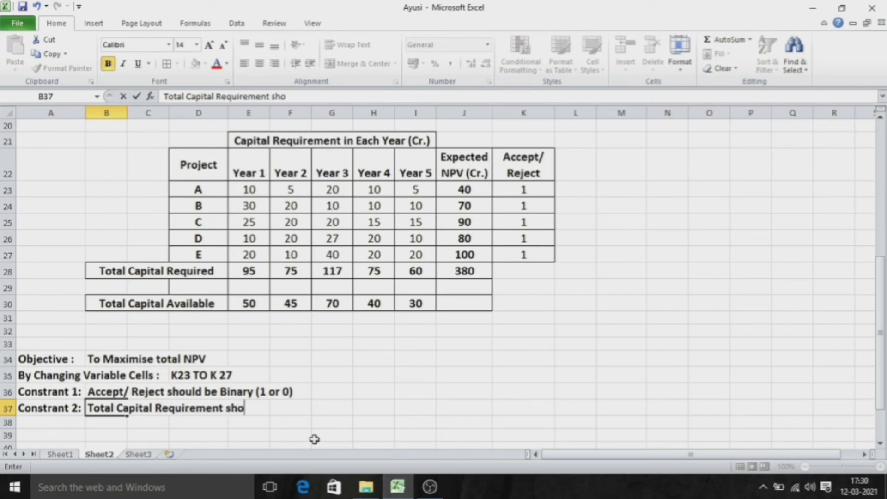
text(uld be equ)
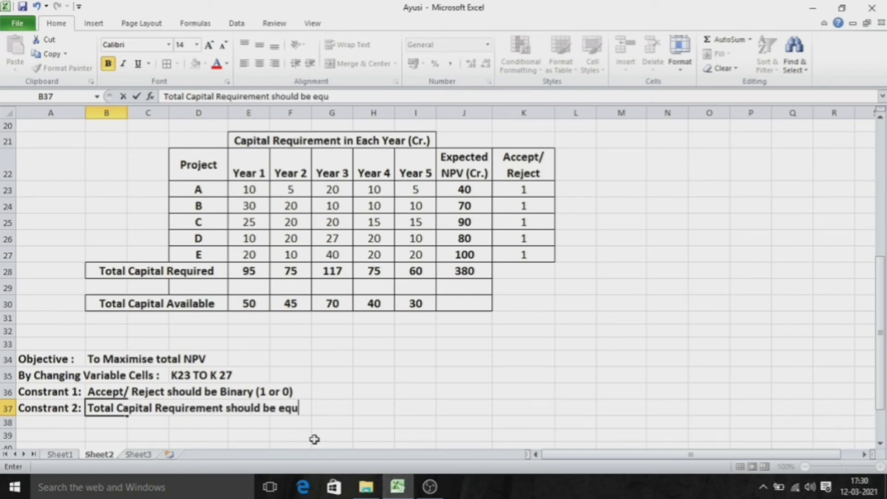
text(al to less than )
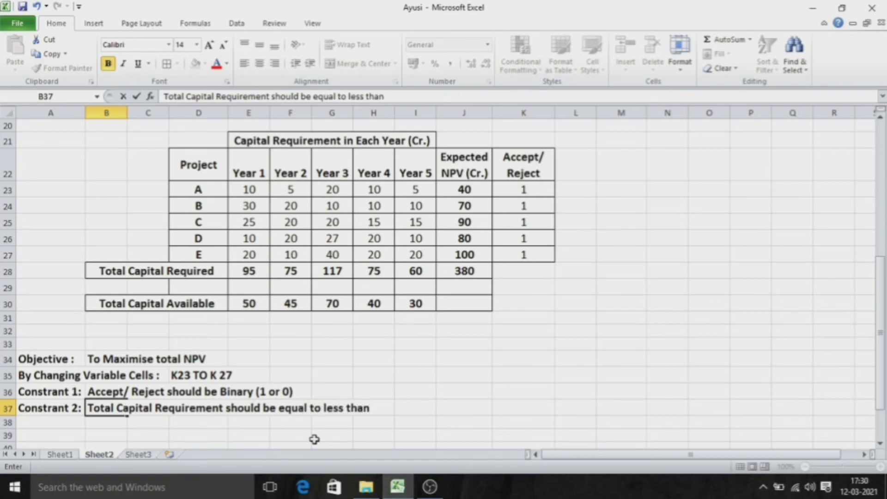
text(Total Capit)
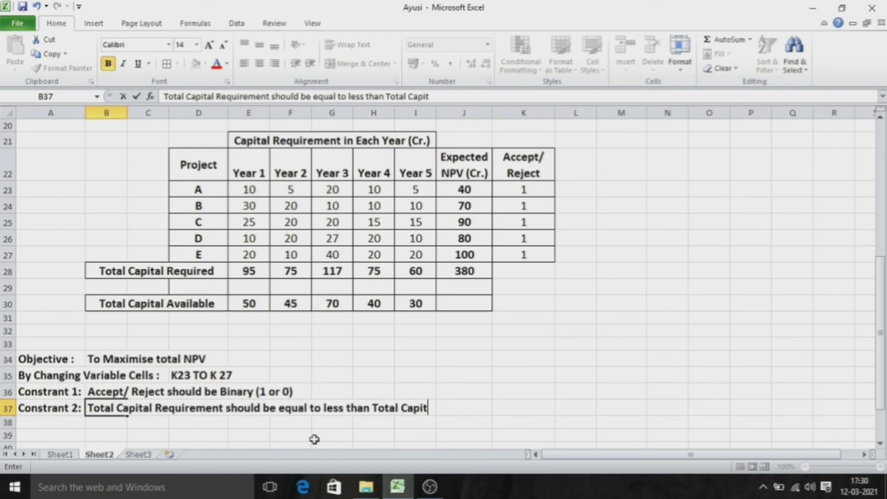
text(al Avaia)
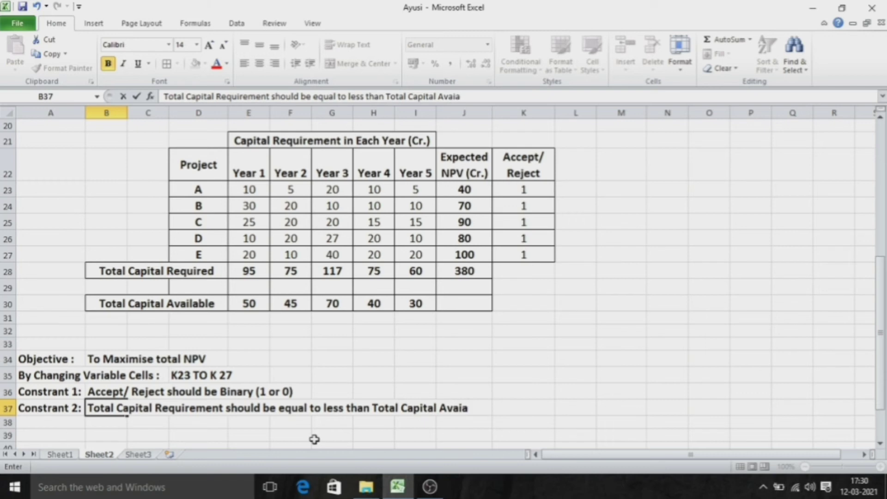
key(BackSpace)
text(lable.)
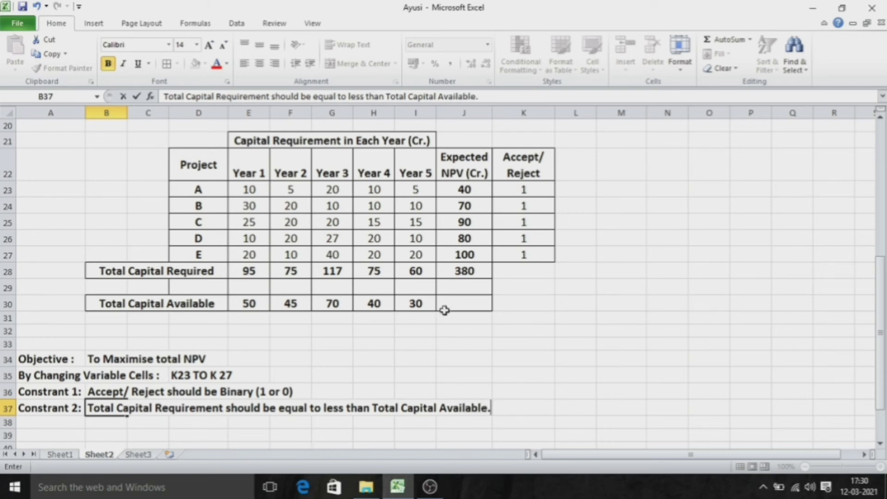
click(260, 304)
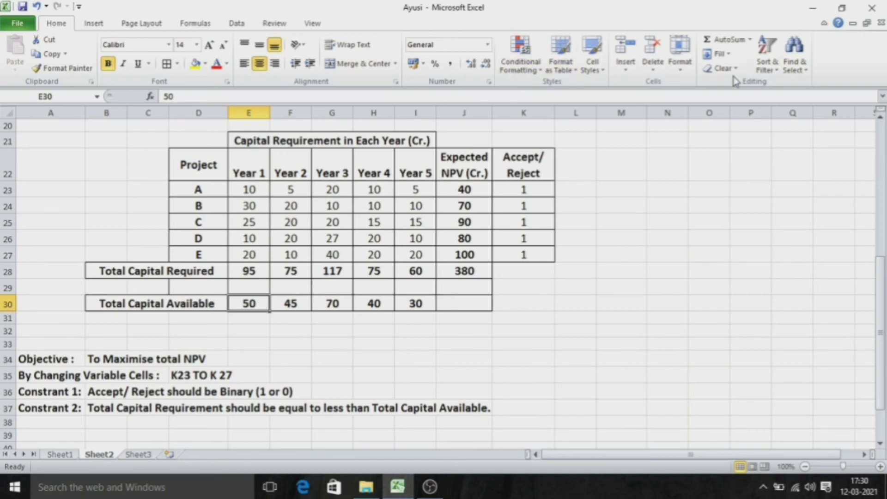
Open Solver and set the total NPV cell $J$28 as the objective to maximise.
click(237, 24)
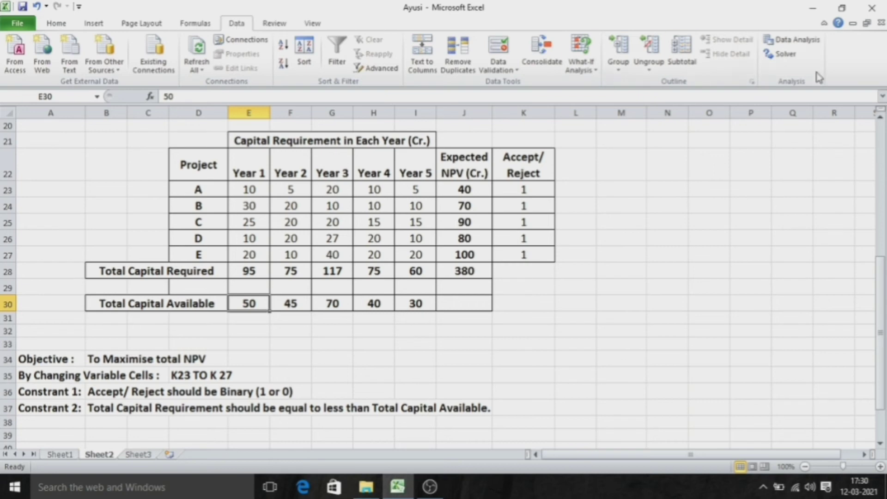
click(785, 55)
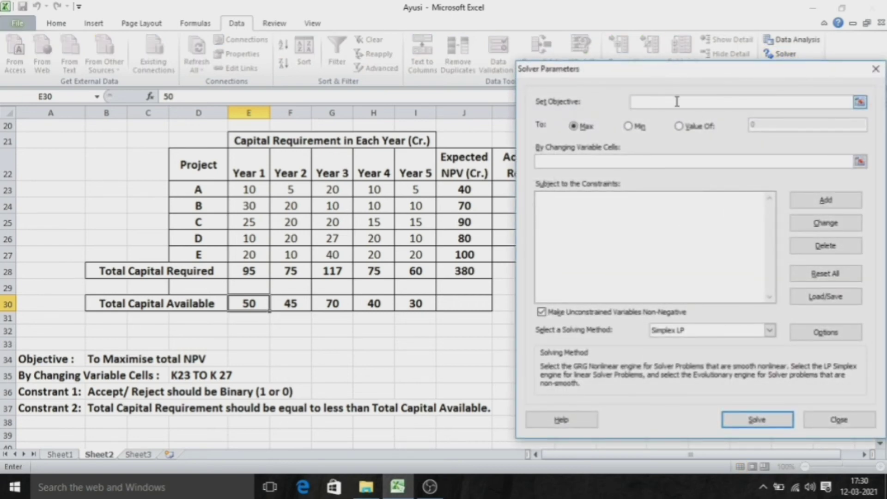
click(471, 272)
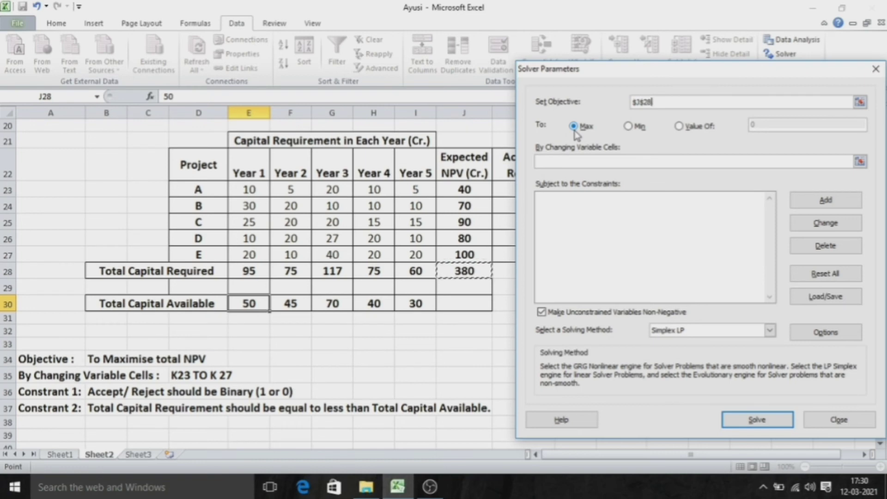
Set Solver's changing variable cells to the Accept/Reject range $K$23:$K$27.
click(569, 161)
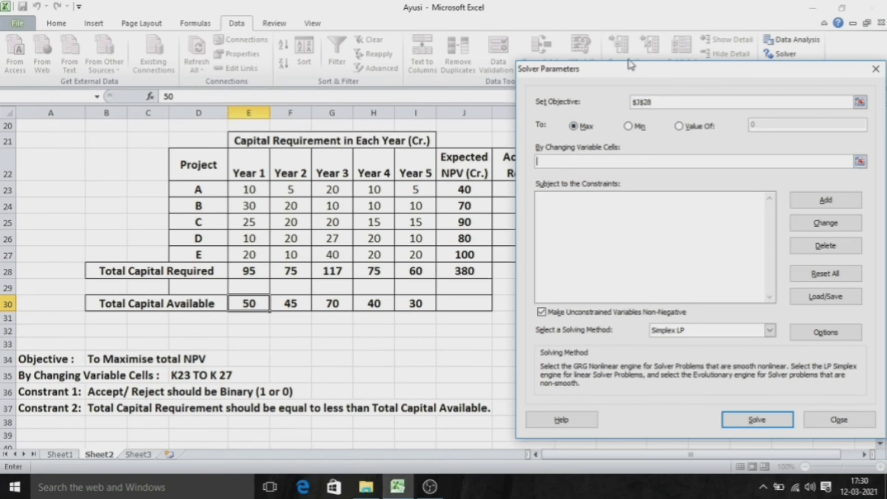
drag(621, 73, 644, 72)
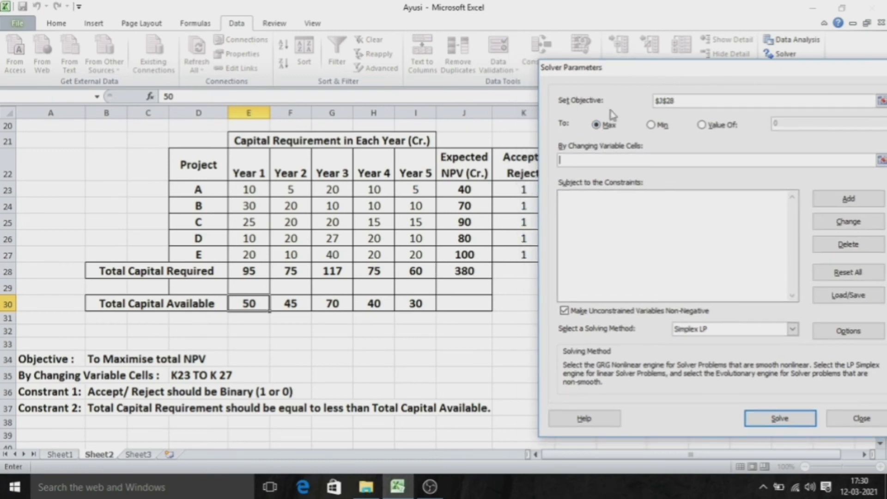
drag(510, 186, 511, 253)
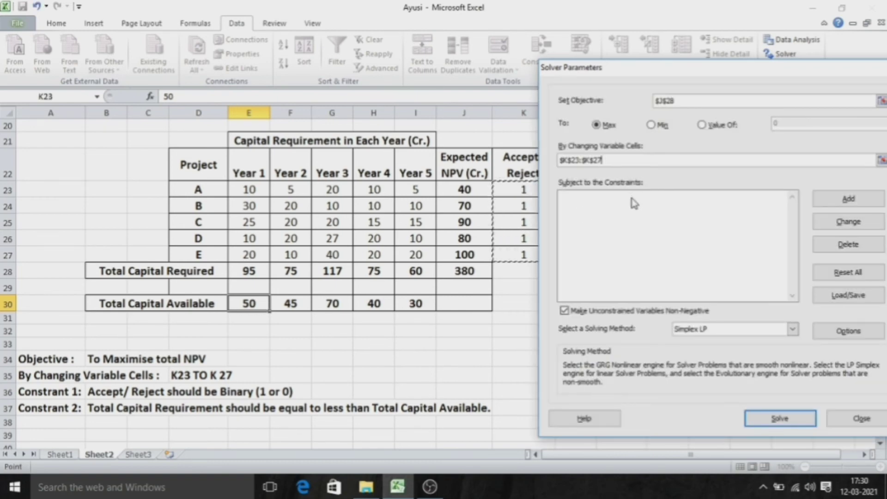
Add a Solver constraint that makes the Accept/Reject cells $K$23:$K$27 binary.
click(848, 199)
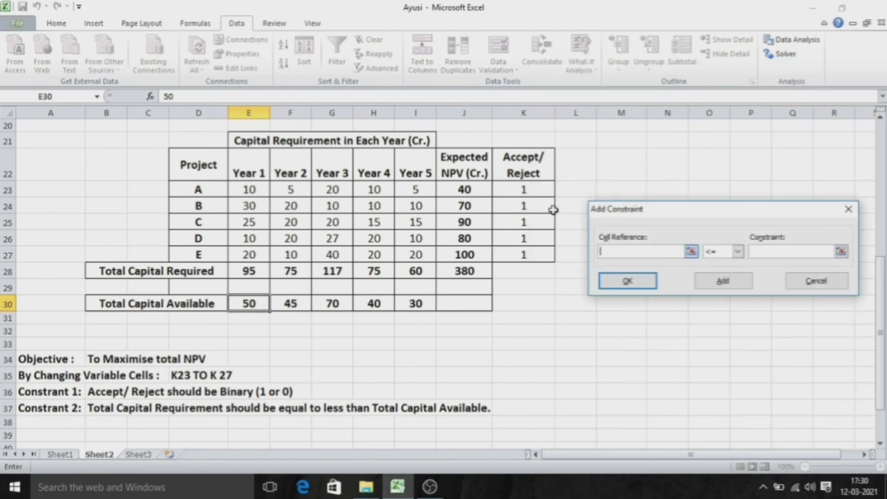
drag(536, 186, 538, 248)
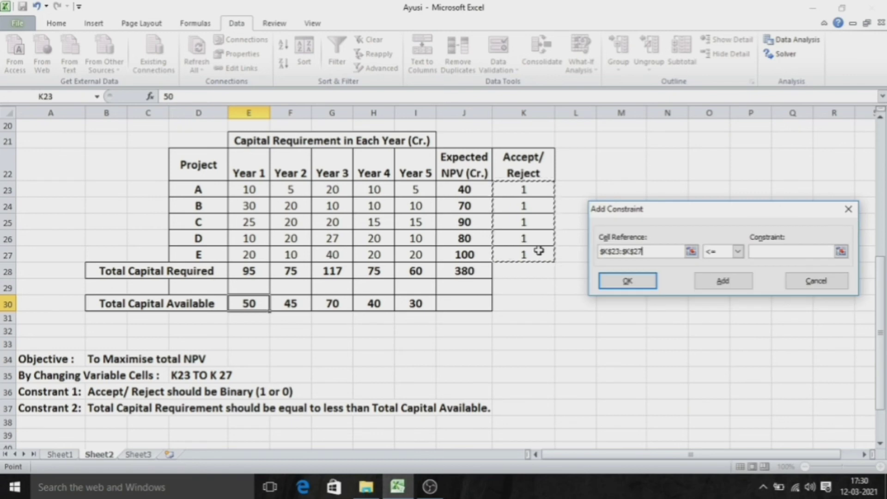
click(738, 252)
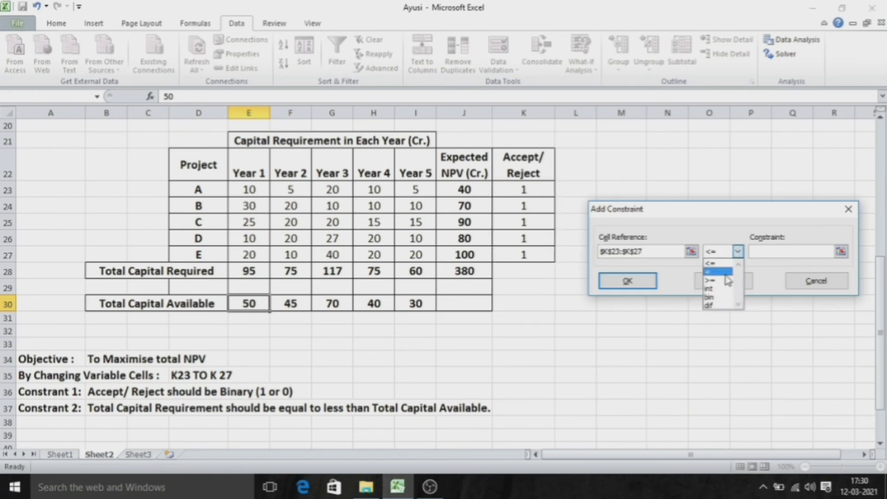
click(721, 296)
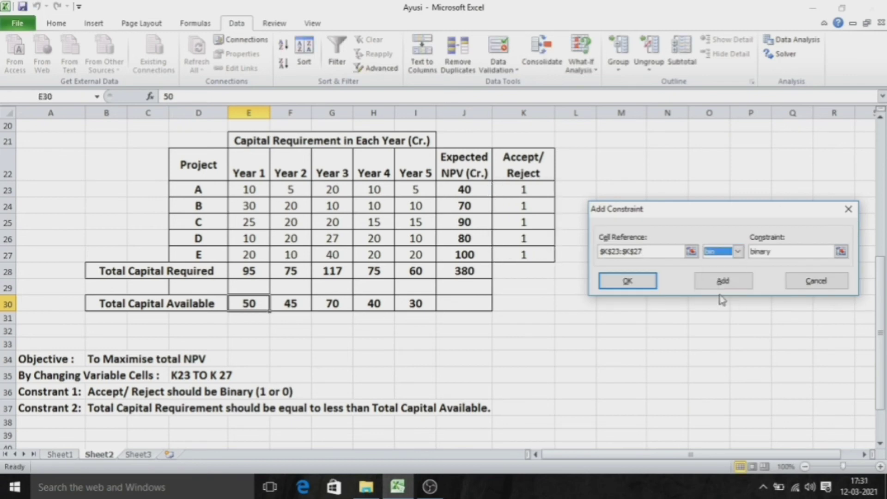
click(725, 282)
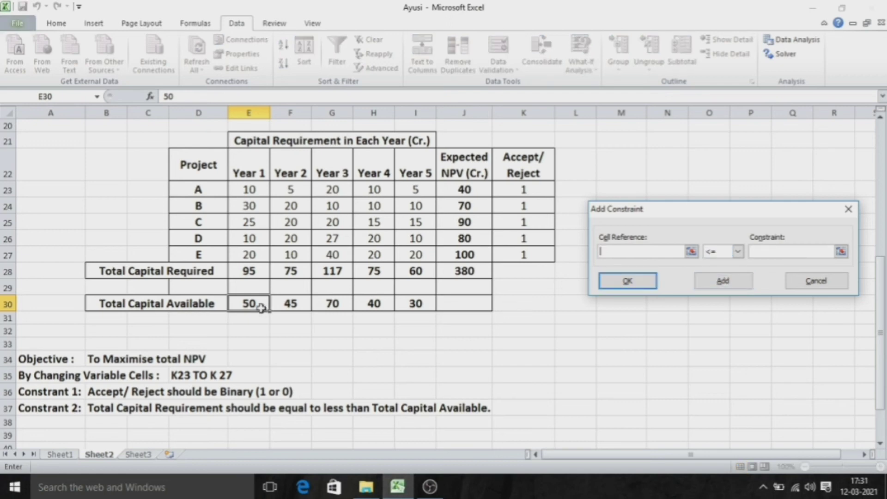
Add a Solver constraint that keeps total capital required $E$28:$I$28 <= total capital available $E$30:$I$30.
click(260, 273)
drag(260, 273, 413, 272)
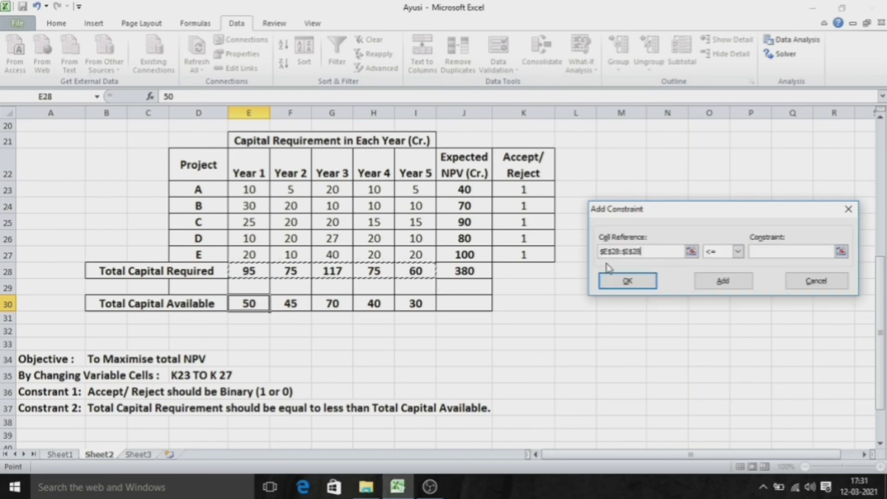
click(784, 251)
drag(254, 303, 414, 302)
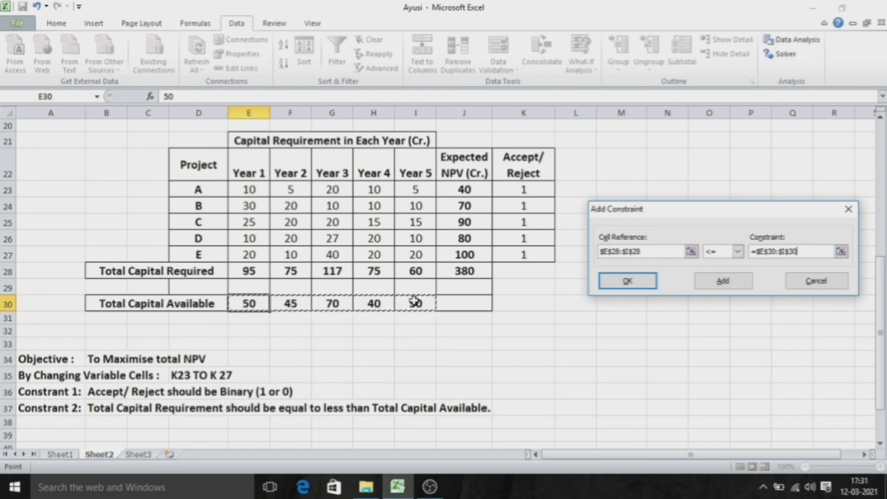
click(628, 282)
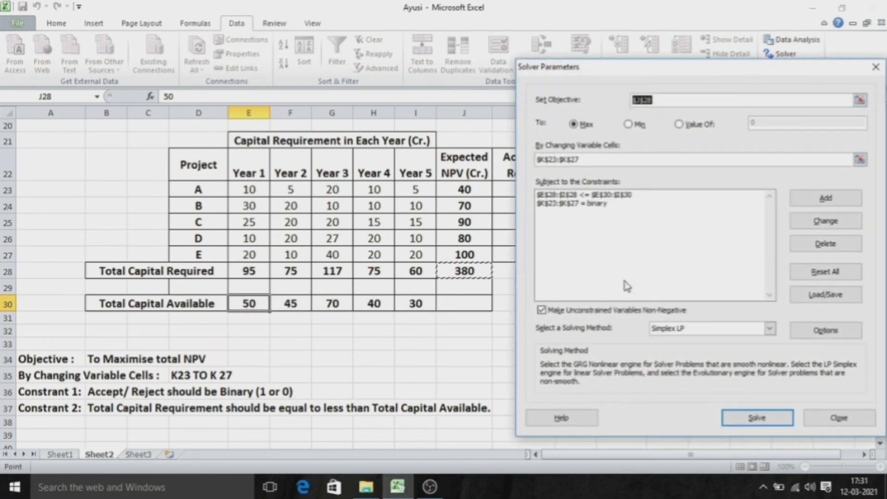
Solve the capital budgeting model and keep the Solver solution.
click(730, 418)
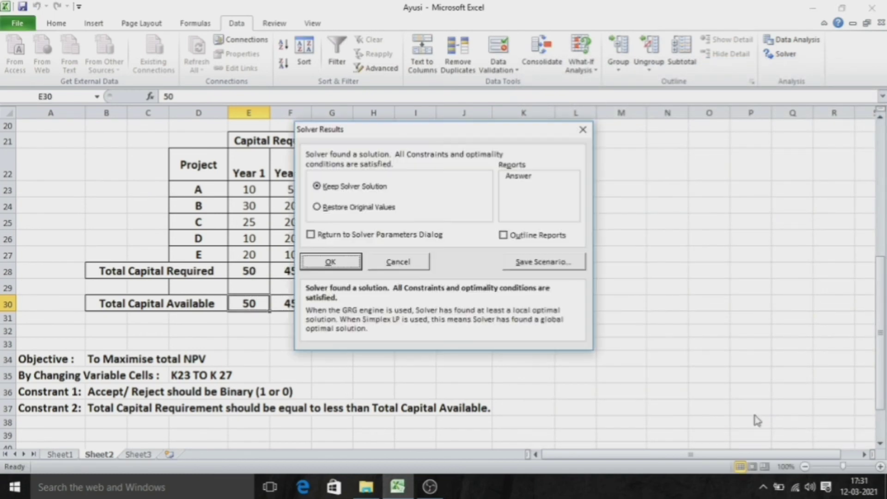
click(333, 260)
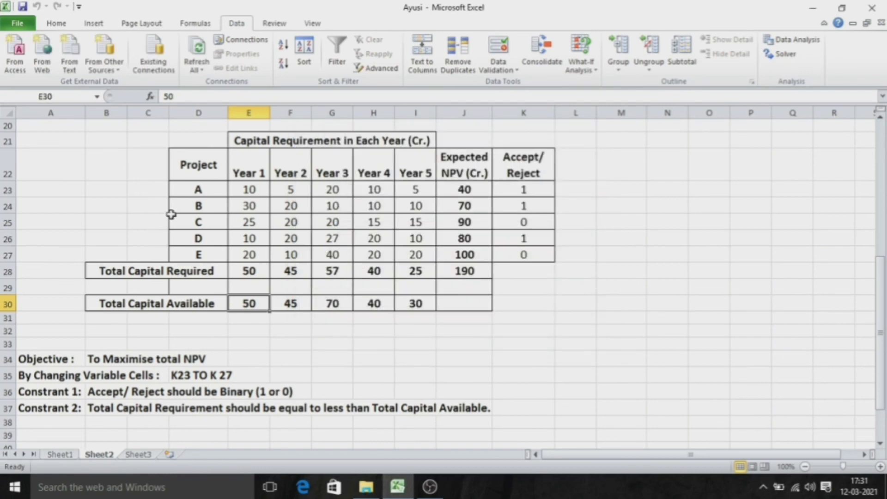
Fill the table rows of projects A, B and D yellow, from the project name through the Accept/Reject column.
click(529, 189)
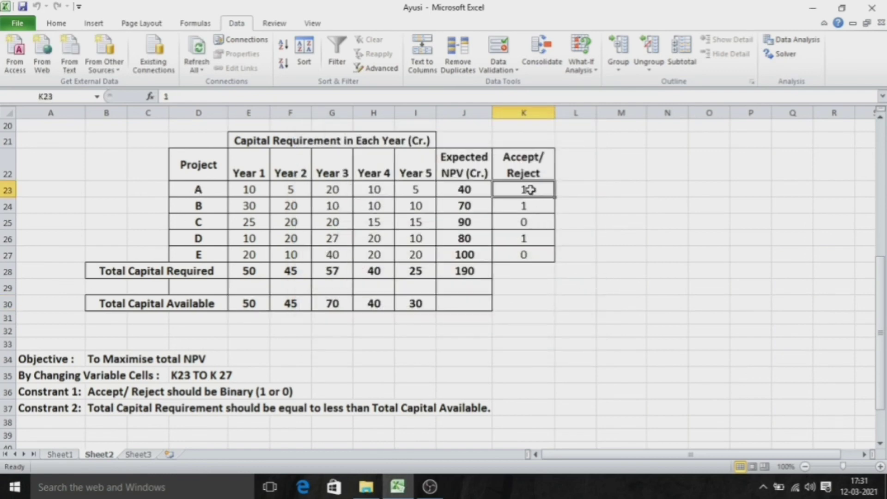
drag(529, 190, 192, 204)
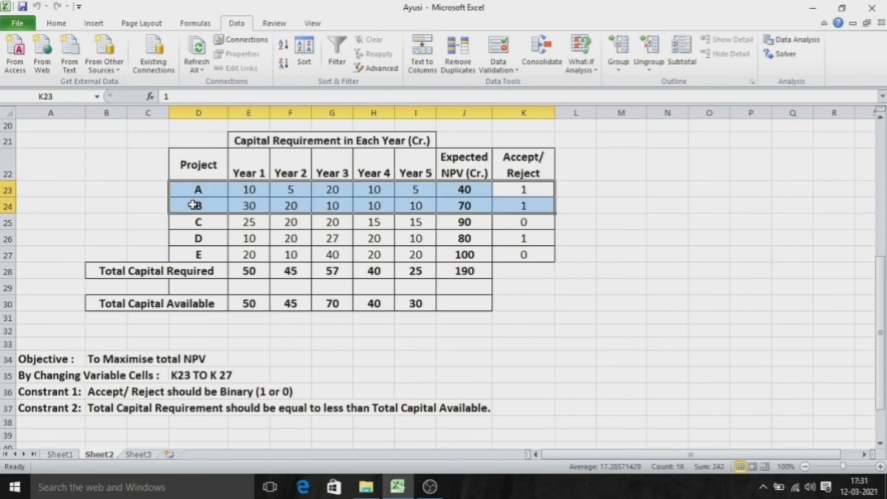
click(57, 24)
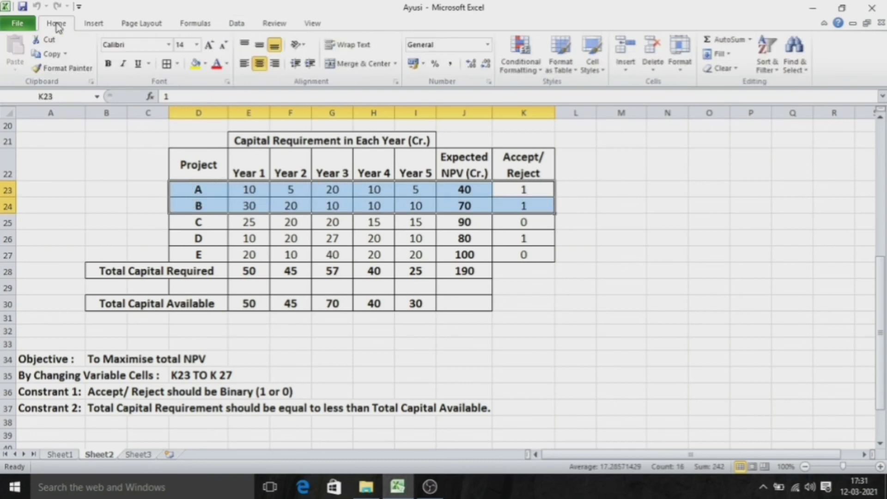
click(195, 63)
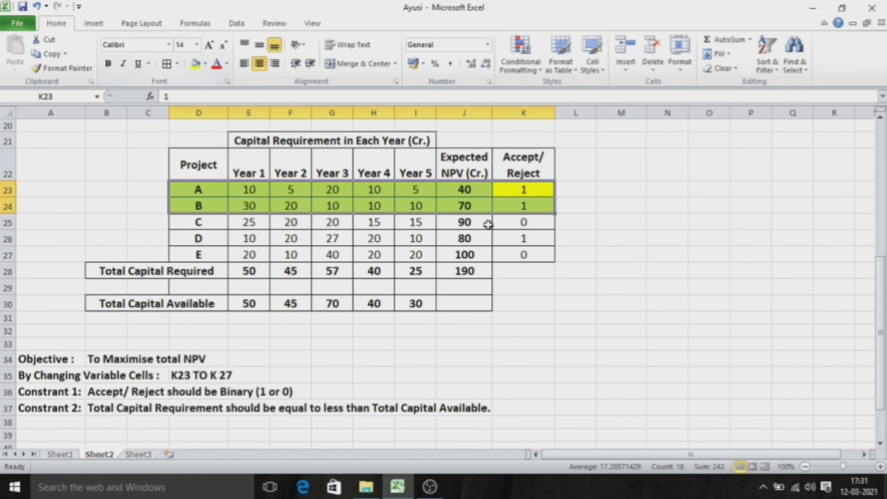
drag(513, 239, 222, 242)
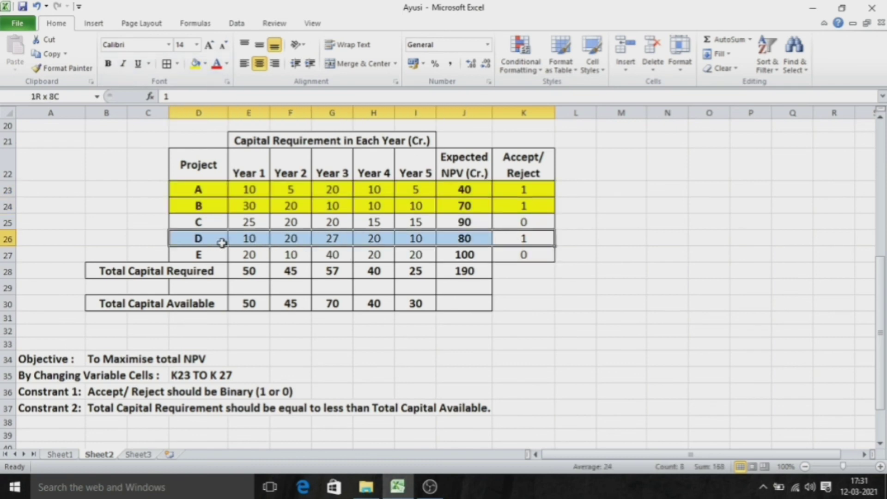
click(195, 63)
click(691, 236)
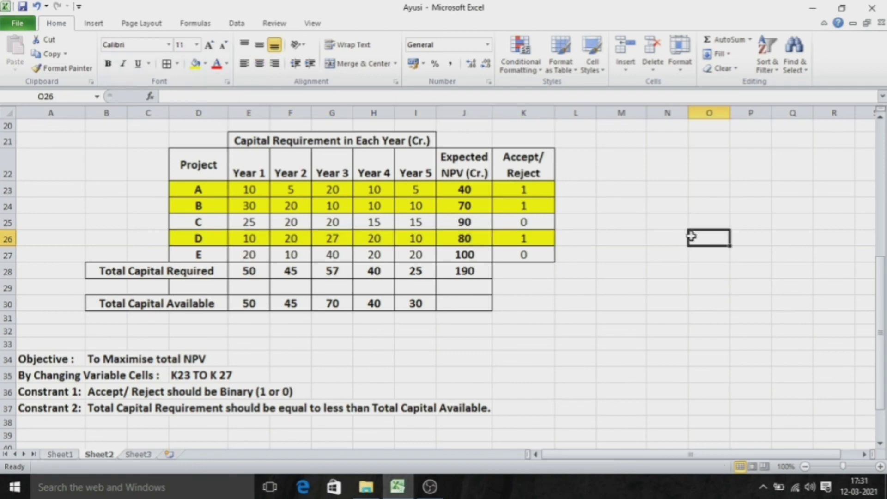
Fill the total expected NPV cell J28 yellow.
click(483, 270)
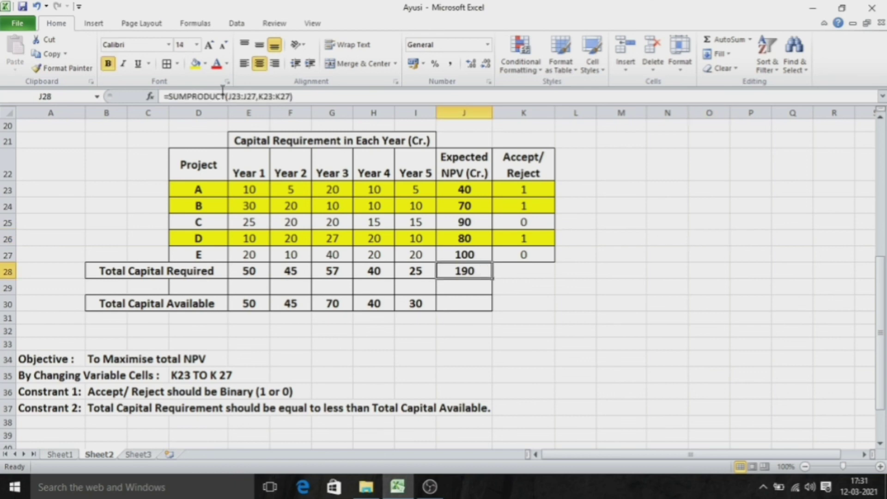
click(195, 64)
click(746, 328)
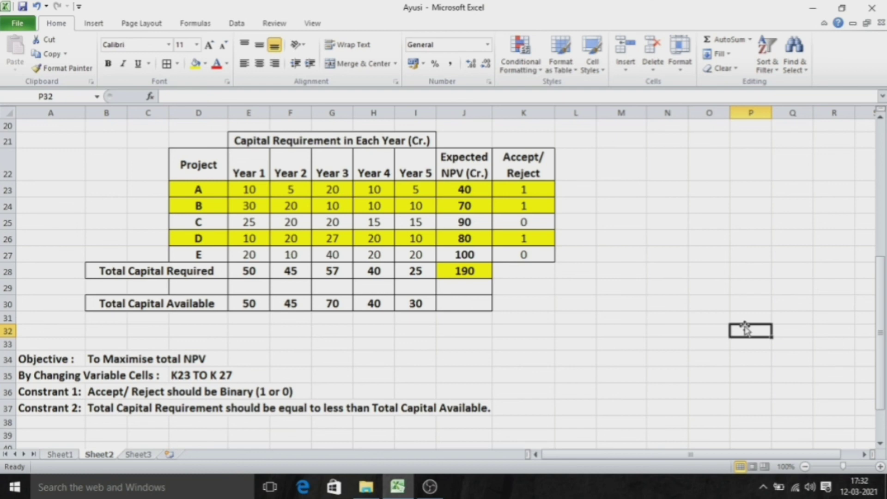
Check in the list of available Excel add-ins whether Solver Add-in is enabled, and accept the selection.
click(237, 23)
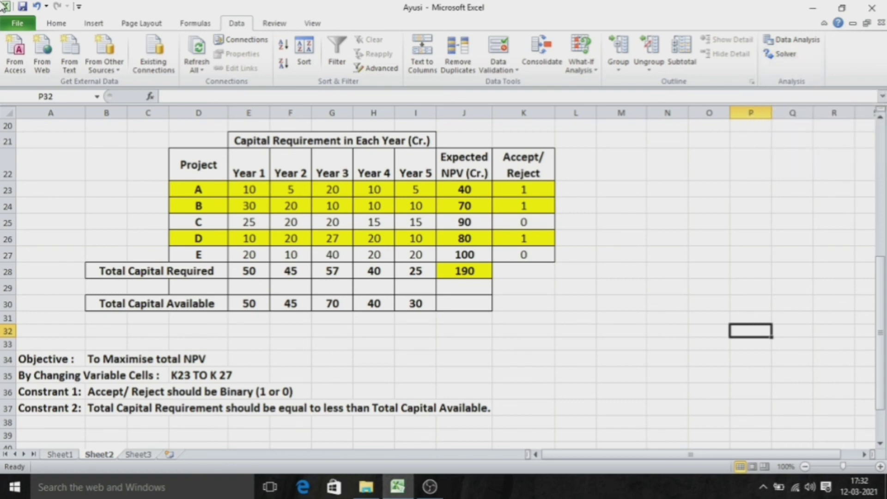
click(16, 23)
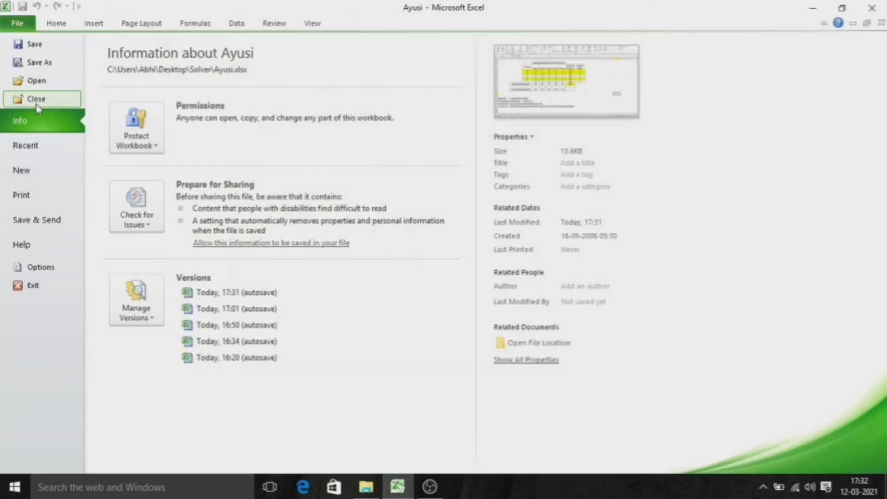
click(40, 266)
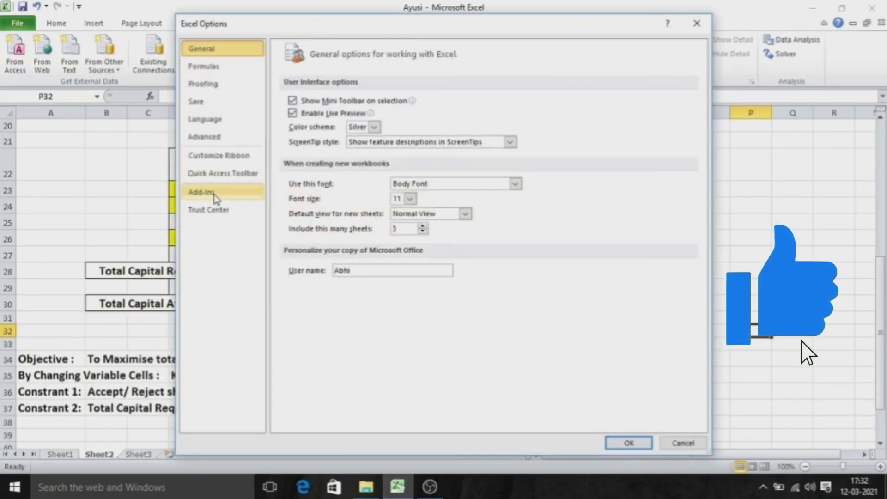
click(216, 192)
click(442, 416)
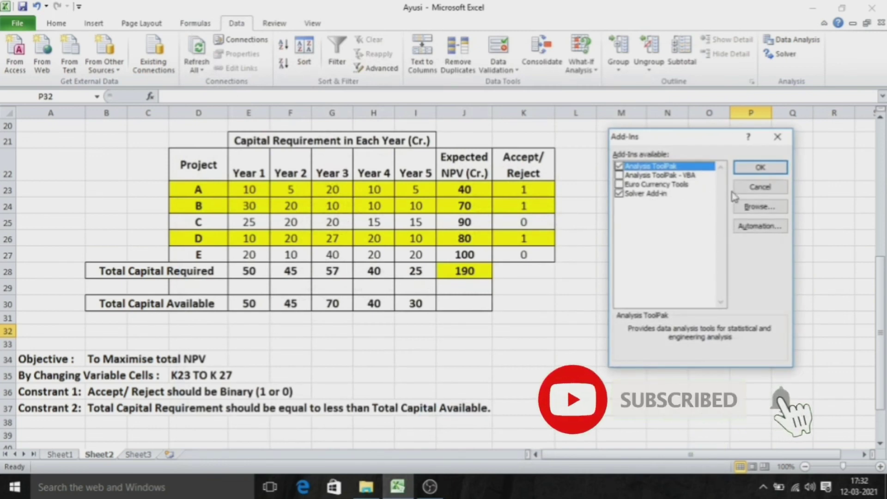
click(759, 168)
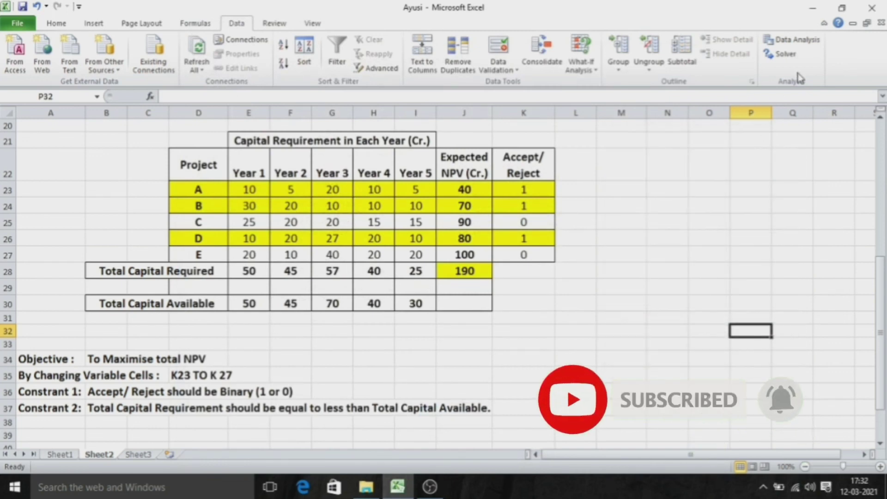